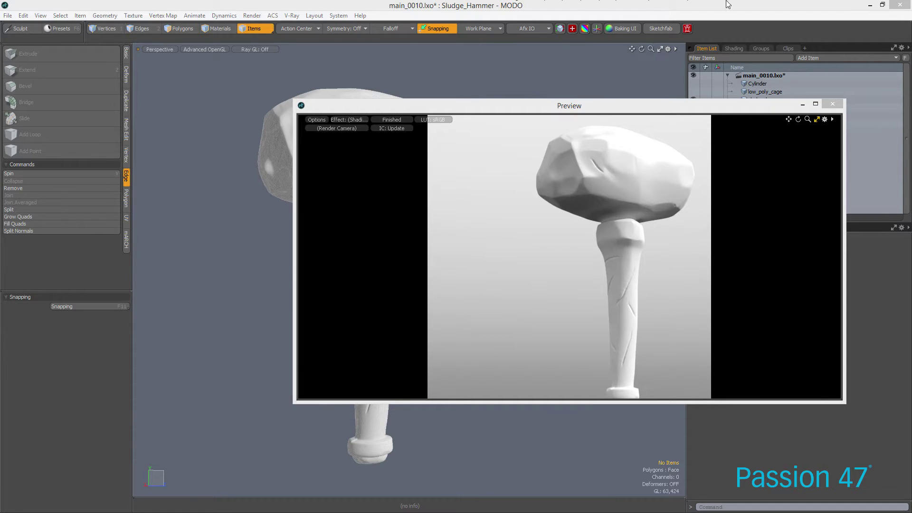
# Start the HDR Light Studio live connection from the scene's Environment item
pyautogui.moveTo(585, 106); pyautogui.dragTo(402, 115)
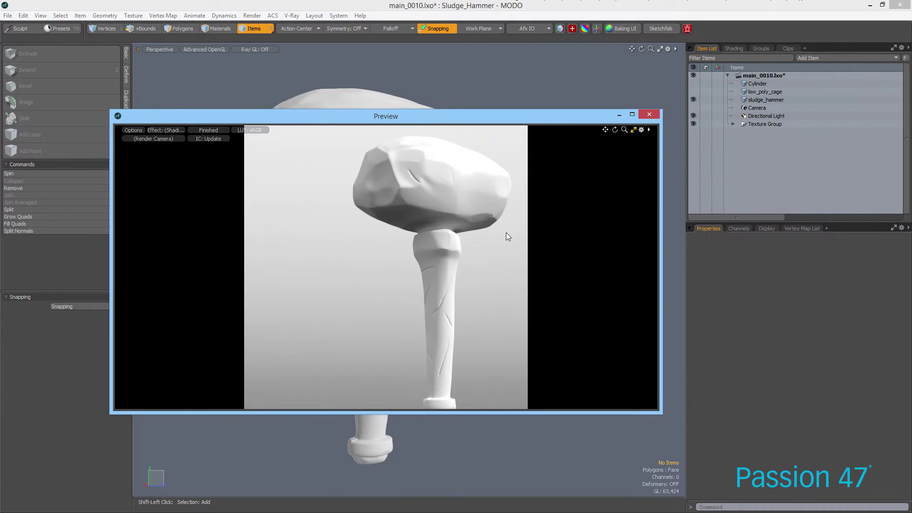
pyautogui.keyDown('alt'); pyautogui.moveTo(449, 250); pyautogui.dragTo(314, 261); pyautogui.keyUp('alt')
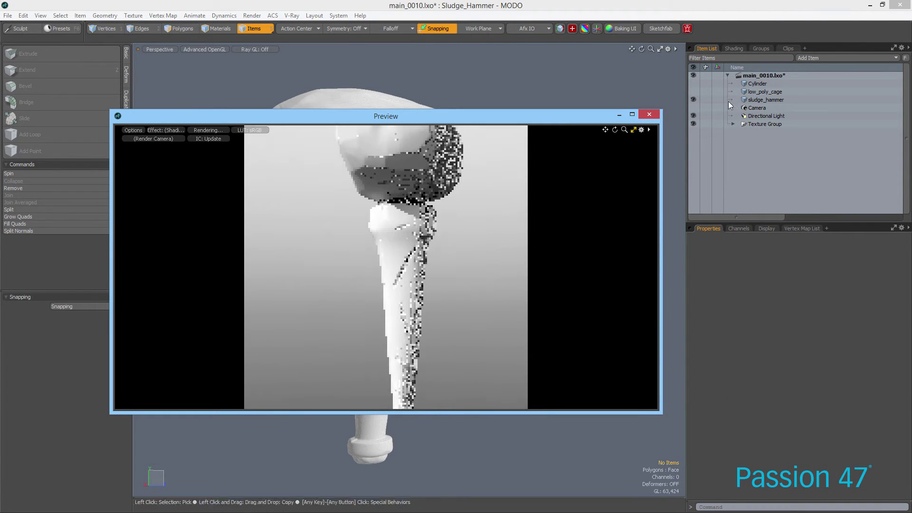
pyautogui.click(734, 49)
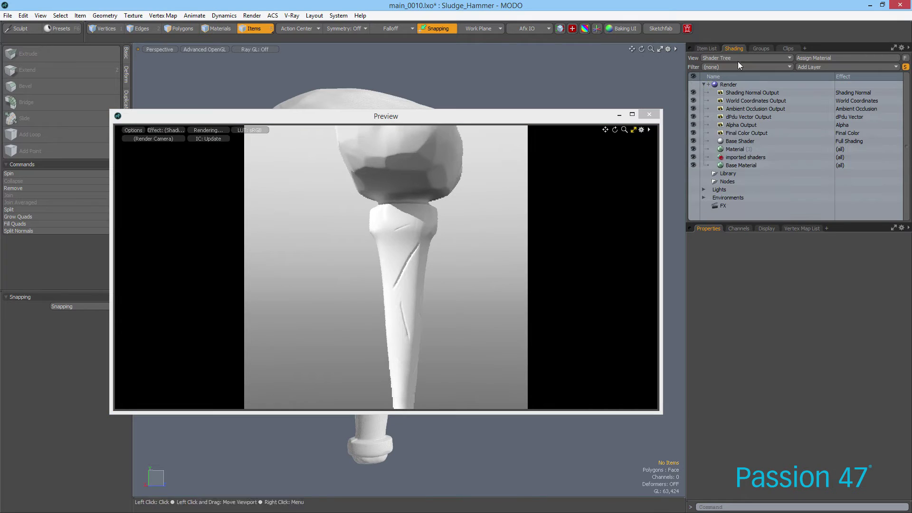
pyautogui.click(704, 197)
pyautogui.click(722, 205)
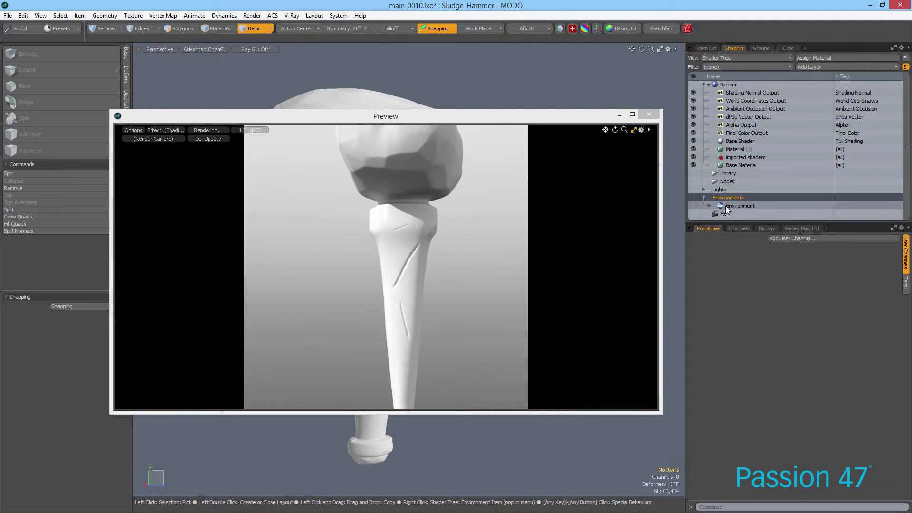
pyautogui.click(905, 251)
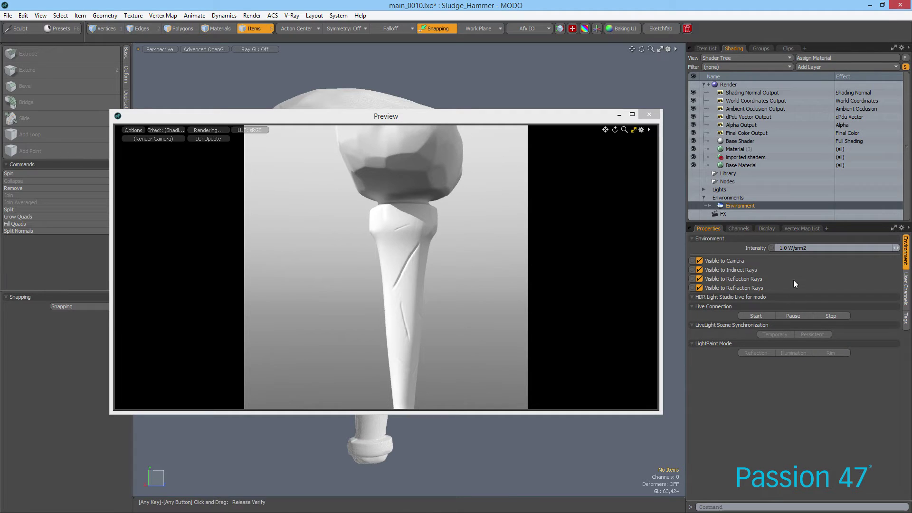
pyautogui.click(764, 315)
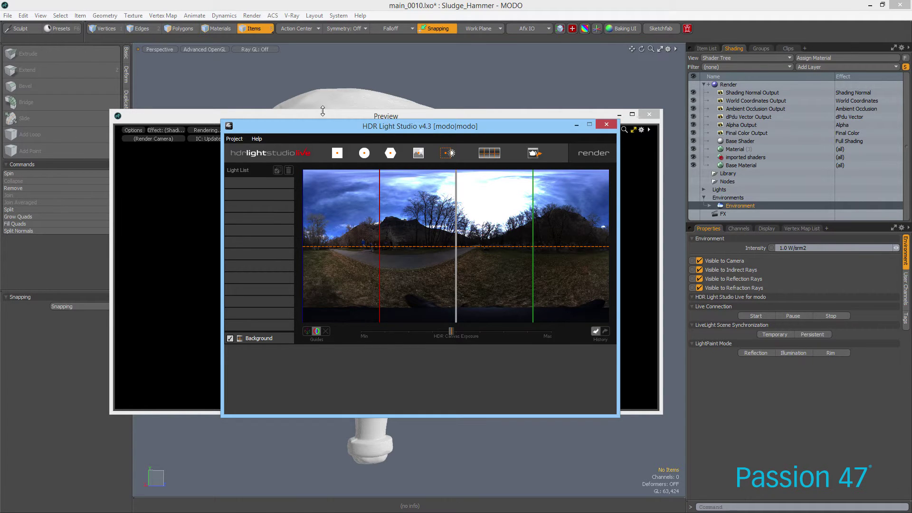
# Add a round light to the HDR map in HDR Light Studio and place it at about latitude -71, longitude 203
pyautogui.moveTo(349, 126); pyautogui.dragTo(662, 165)
pyautogui.keyDown('alt'); pyautogui.moveTo(408, 214); pyautogui.dragTo(498, 199); pyautogui.keyUp('alt')
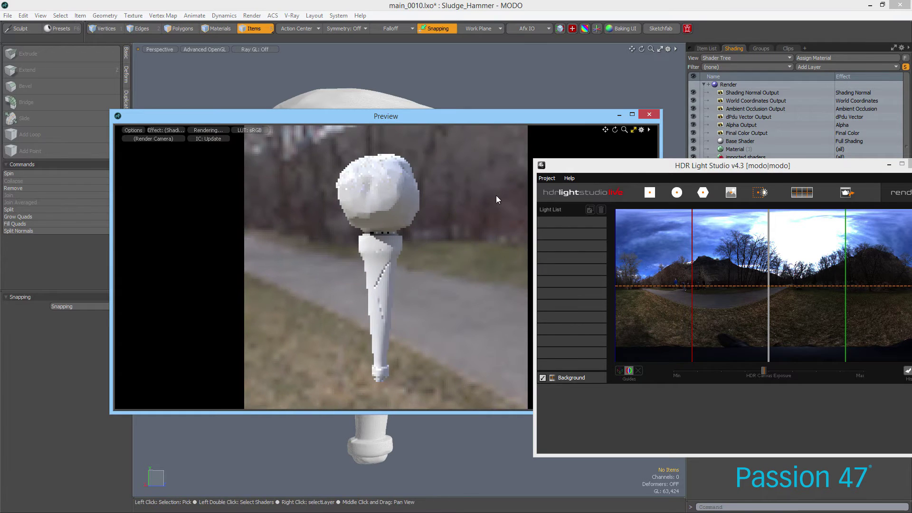
pyautogui.keyDown('alt'); pyautogui.moveTo(427, 232); pyautogui.dragTo(400, 264); pyautogui.keyUp('alt')
pyautogui.moveTo(716, 166); pyautogui.dragTo(702, 166)
pyautogui.click(663, 193)
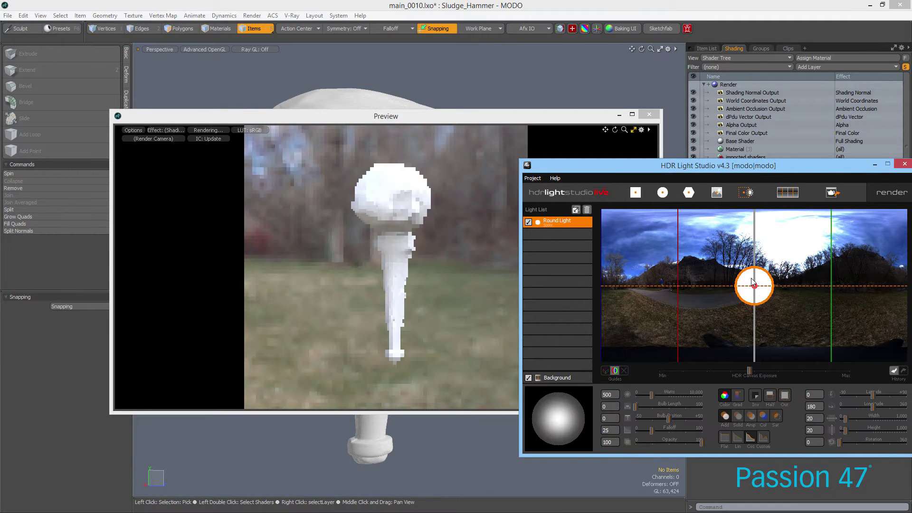
pyautogui.moveTo(752, 281); pyautogui.dragTo(776, 227)
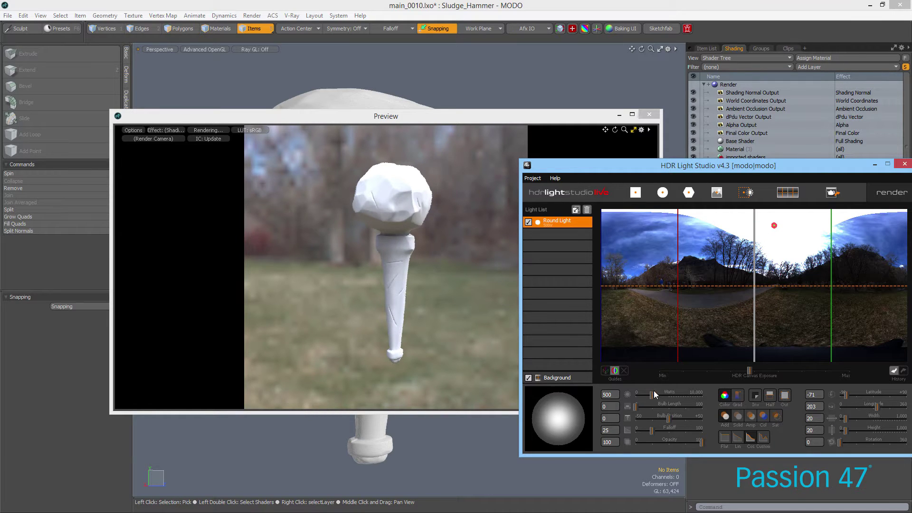
# Set the round light's brightness to 271 and reposition it to about latitude -57, longitude 218
pyautogui.moveTo(650, 395); pyautogui.dragTo(645, 395)
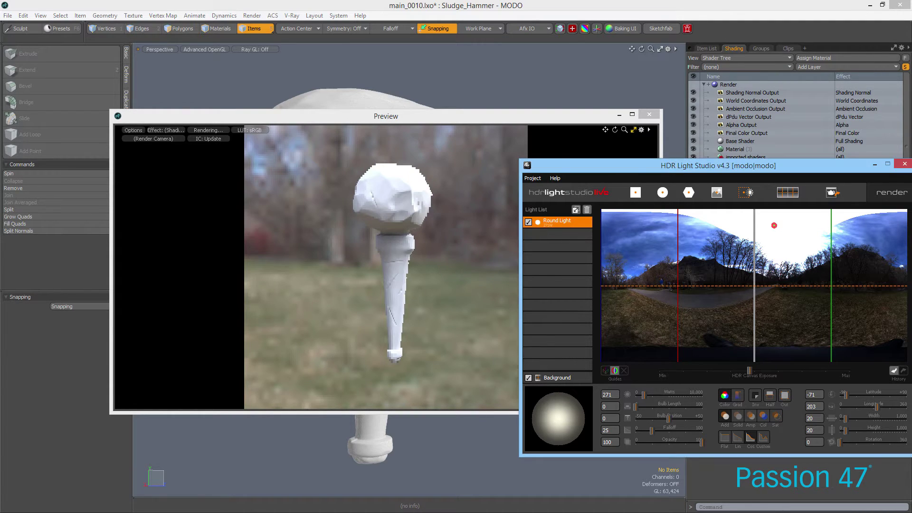
pyautogui.moveTo(760, 219); pyautogui.dragTo(787, 237)
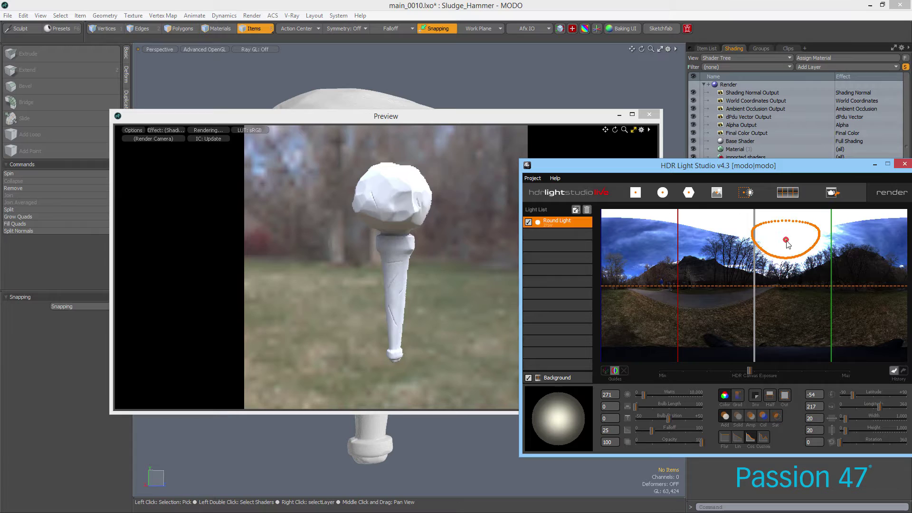
# Examine how the environment lights the hammer from several angles in MODO's render preview
pyautogui.click(355, 243)
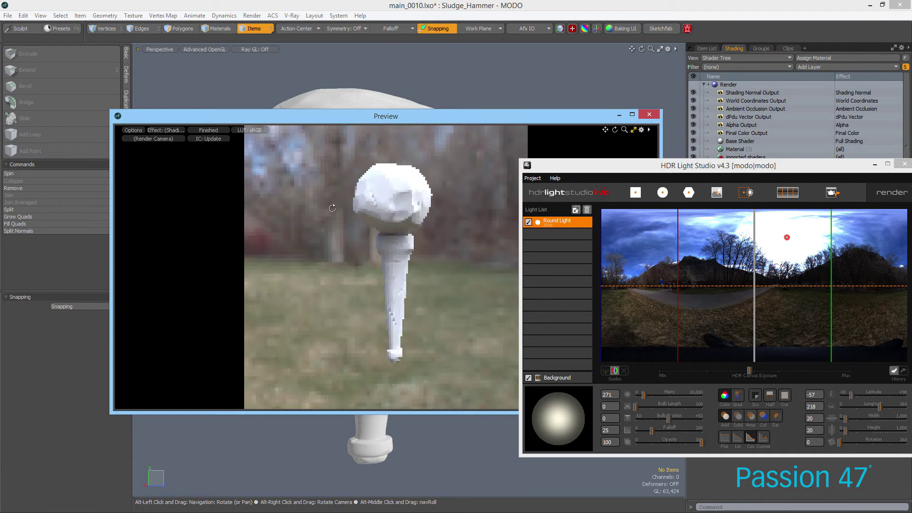
pyautogui.keyDown('alt'); pyautogui.moveTo(333, 206); pyautogui.dragTo(397, 306); pyautogui.keyUp('alt')
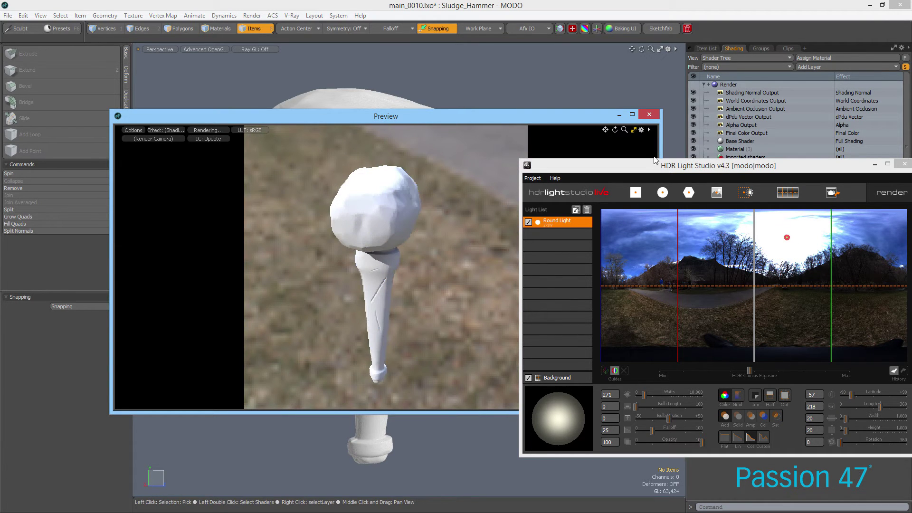
pyautogui.moveTo(654, 165); pyautogui.dragTo(0, 158)
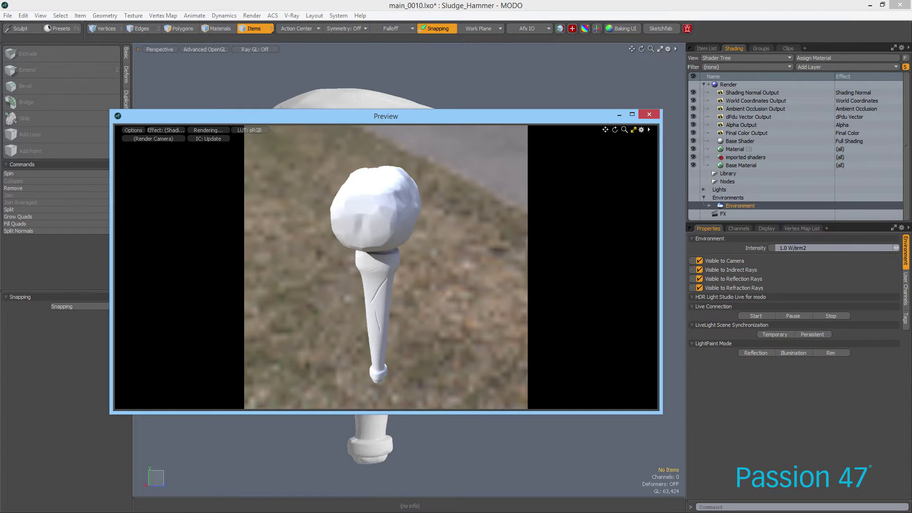
pyautogui.moveTo(473, 115); pyautogui.dragTo(673, 114)
pyautogui.keyDown('alt'); pyautogui.moveTo(618, 256); pyautogui.dragTo(680, 265); pyautogui.keyUp('alt')
pyautogui.moveTo(376, 120); pyautogui.dragTo(268, 84)
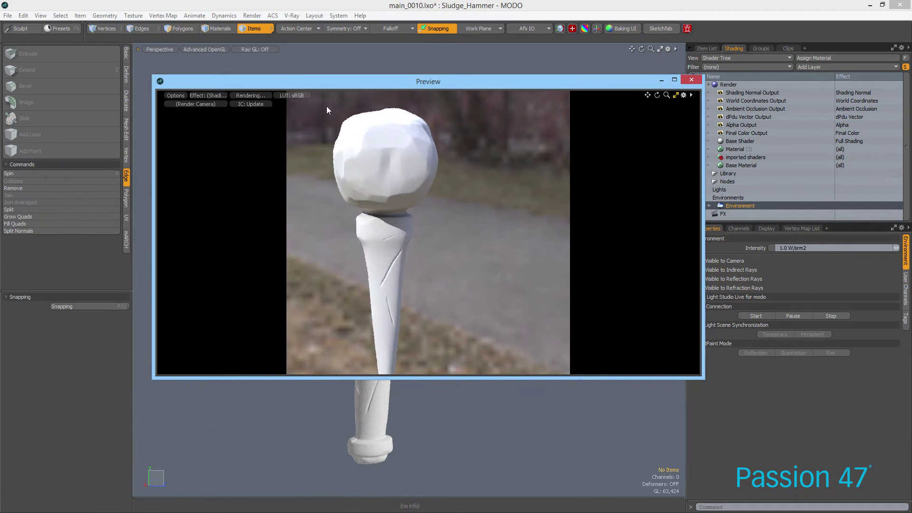
pyautogui.keyDown('alt'); pyautogui.moveTo(326, 106); pyautogui.dragTo(452, 294); pyautogui.keyUp('alt')
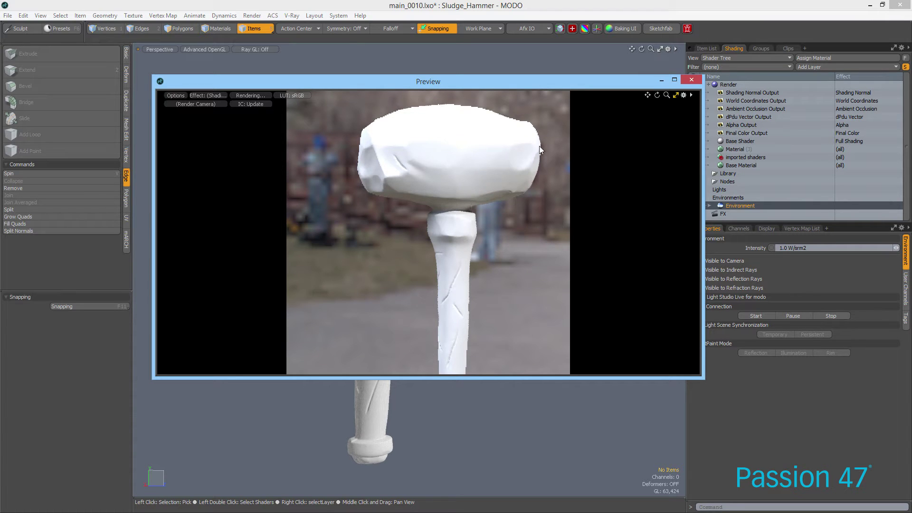
pyautogui.moveTo(474, 87); pyautogui.dragTo(458, 87)
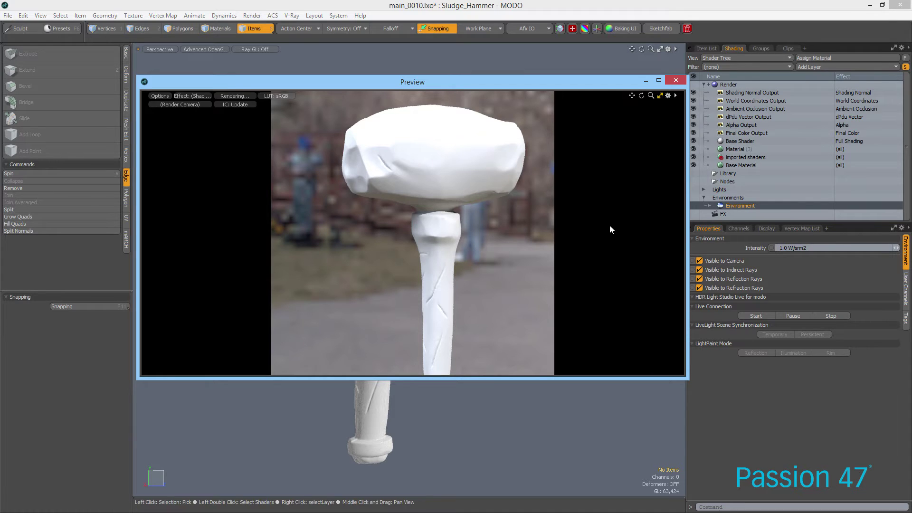
# Show the low_poly_cage mesh, hide sludge_hammer, and close the render preview
pyautogui.click(706, 48)
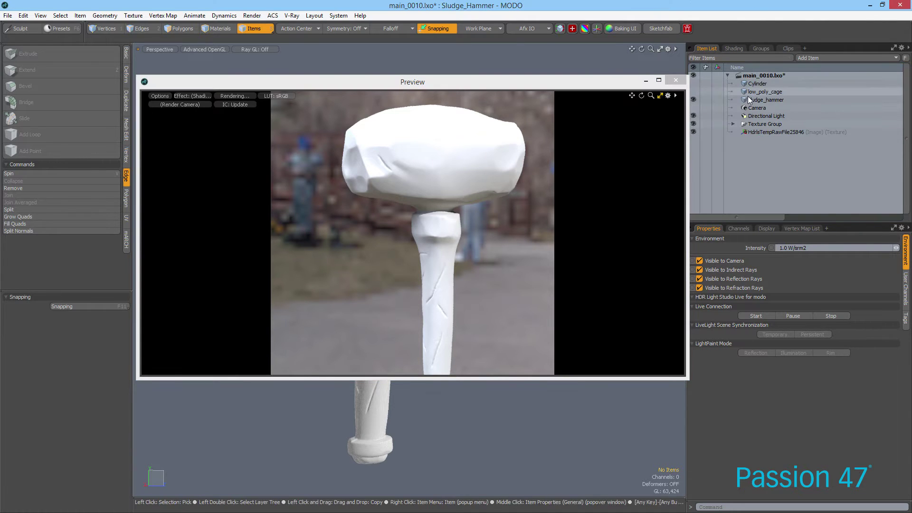
pyautogui.click(694, 92)
pyautogui.click(694, 100)
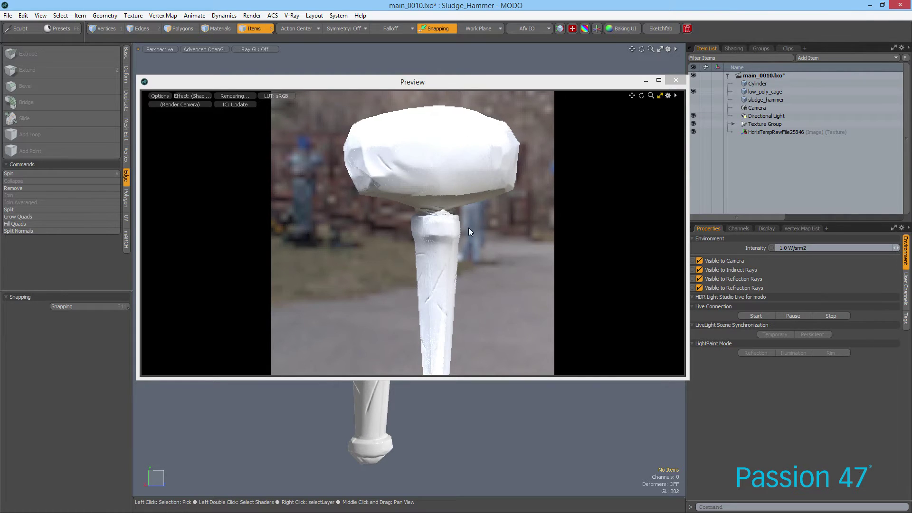
pyautogui.moveTo(528, 87); pyautogui.dragTo(0, 119)
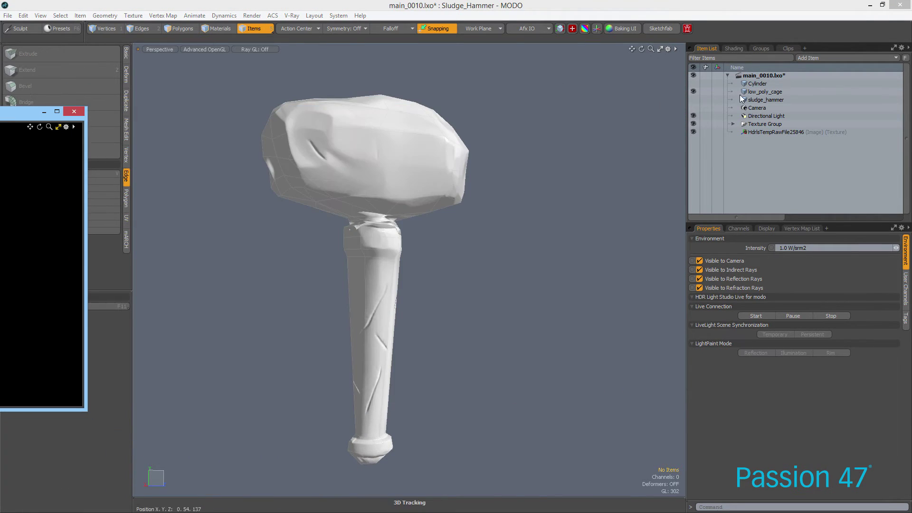
pyautogui.click(74, 112)
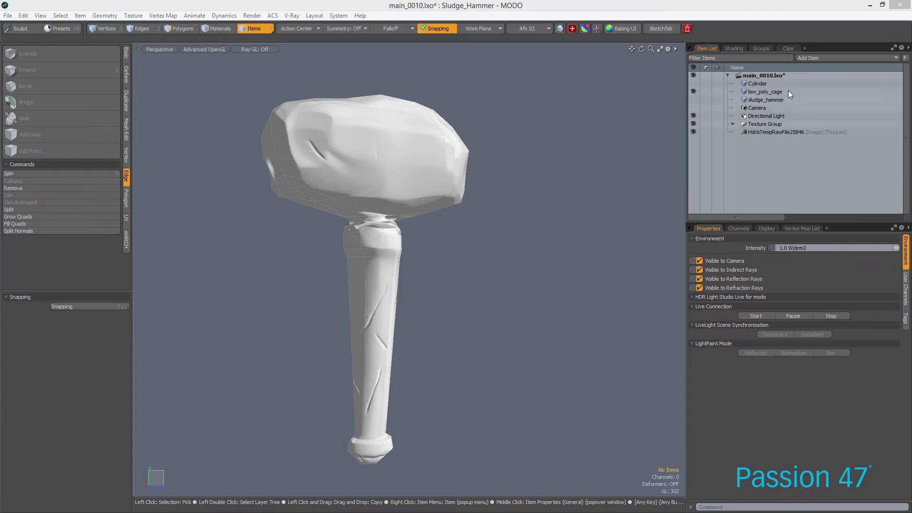
# Turn off the low_poly_cage_Normal_1001 layer in the low-poly mesh's hammer material
pyautogui.click(729, 48)
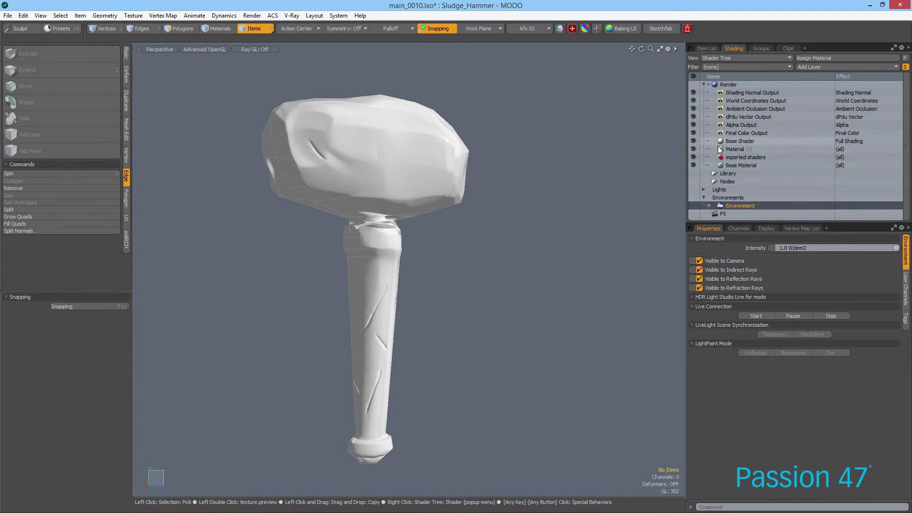
pyautogui.click(731, 157)
pyautogui.click(373, 225)
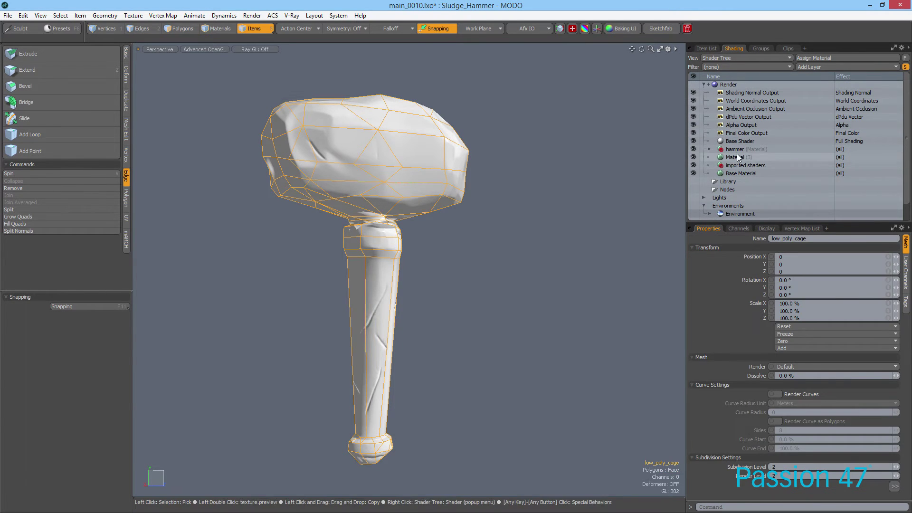
pyautogui.click(709, 151)
pyautogui.click(708, 149)
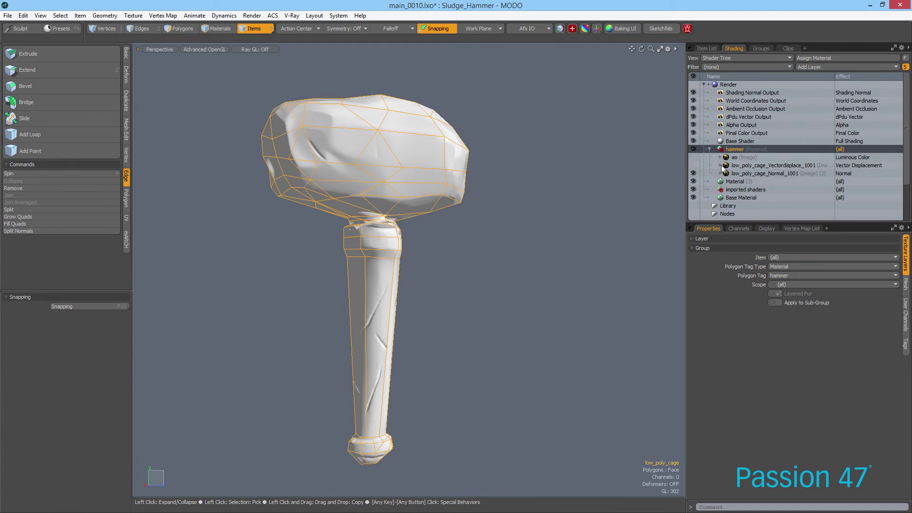
pyautogui.click(693, 173)
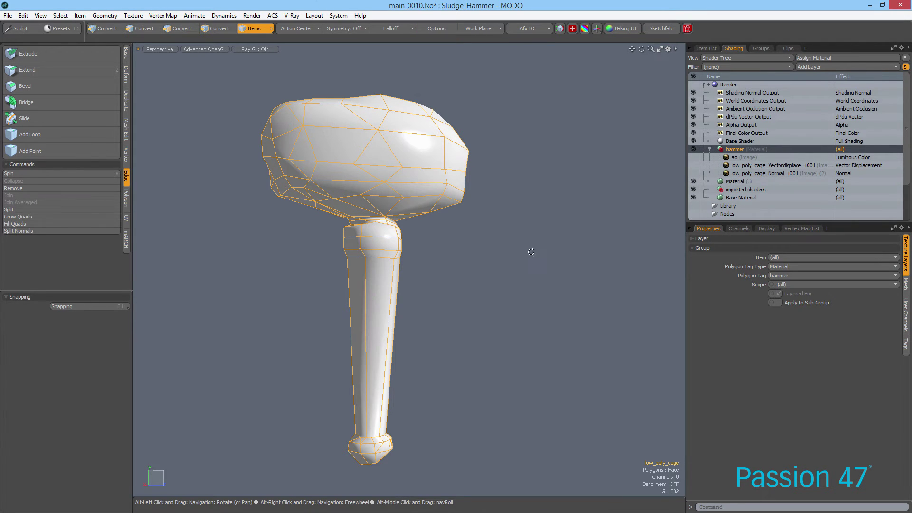
pyautogui.keyDown('alt'); pyautogui.moveTo(532, 252); pyautogui.dragTo(424, 242); pyautogui.keyUp('alt')
pyautogui.scroll(4, 424, 241)
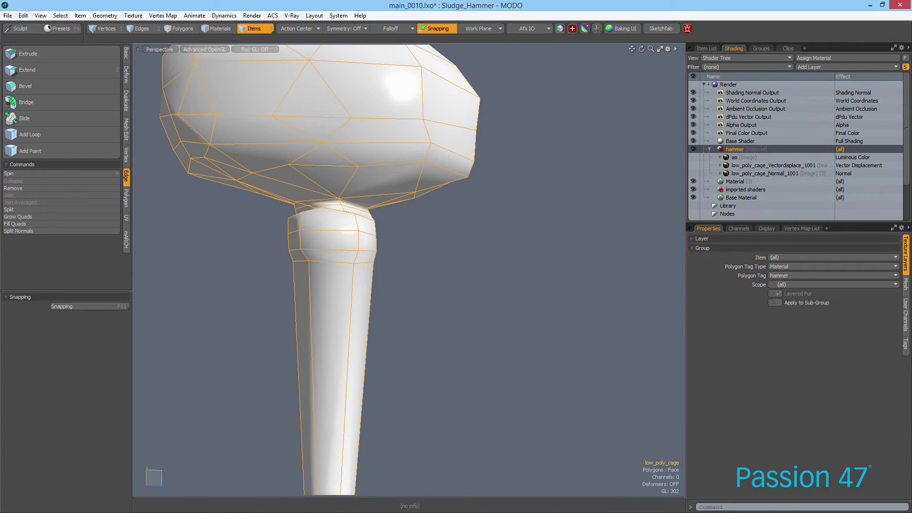
# Switch to the UVEdit layout and display the low-poly cage's Texture UV map in a widened UV view
pyautogui.hotkey('ctrl', 'Tab')
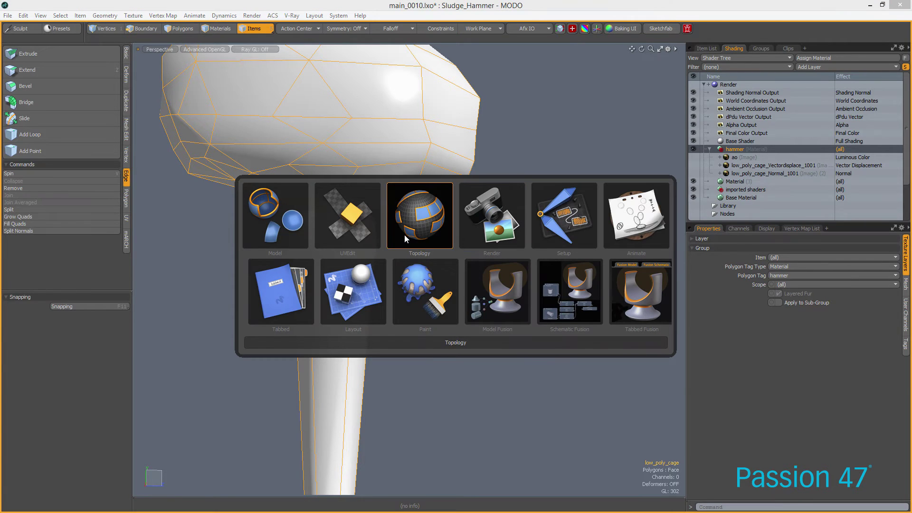
pyautogui.click(420, 225)
pyautogui.hotkey('ctrl', 'Tab')
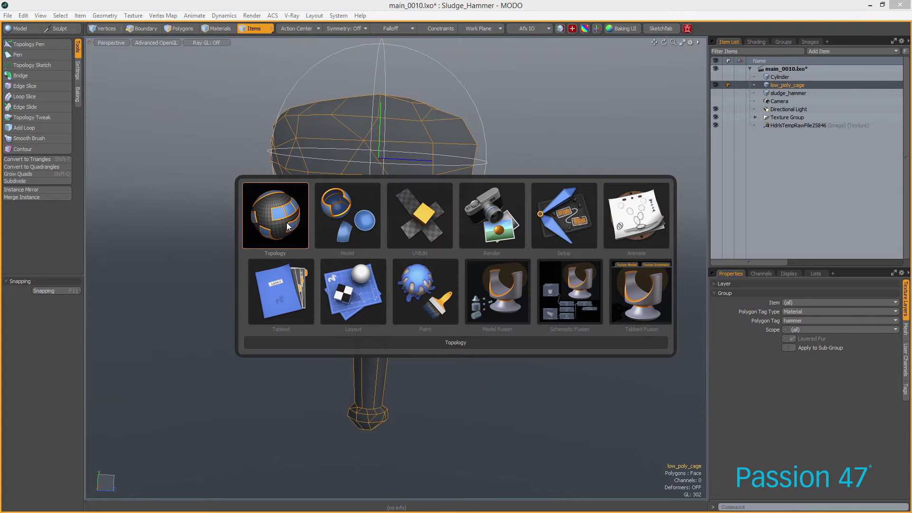
pyautogui.click(423, 219)
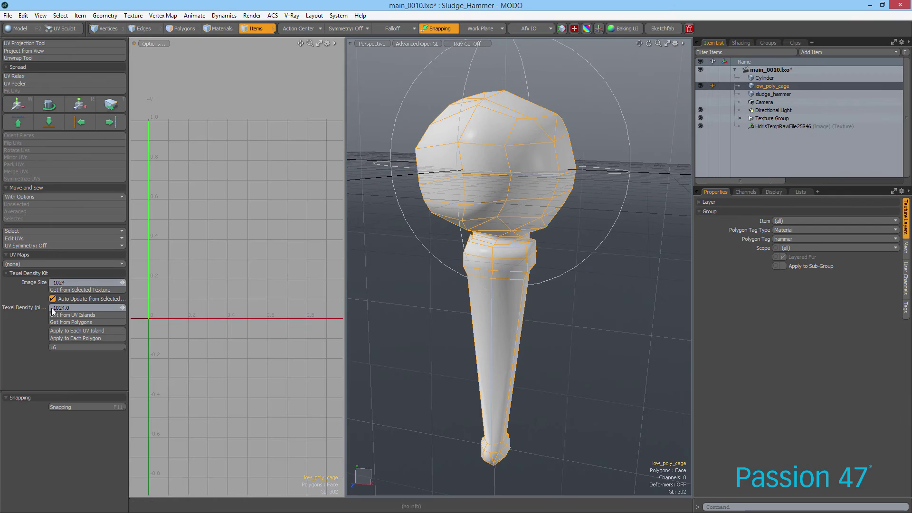
pyautogui.click(88, 265)
pyautogui.click(89, 275)
pyautogui.scroll(2, 337, 199)
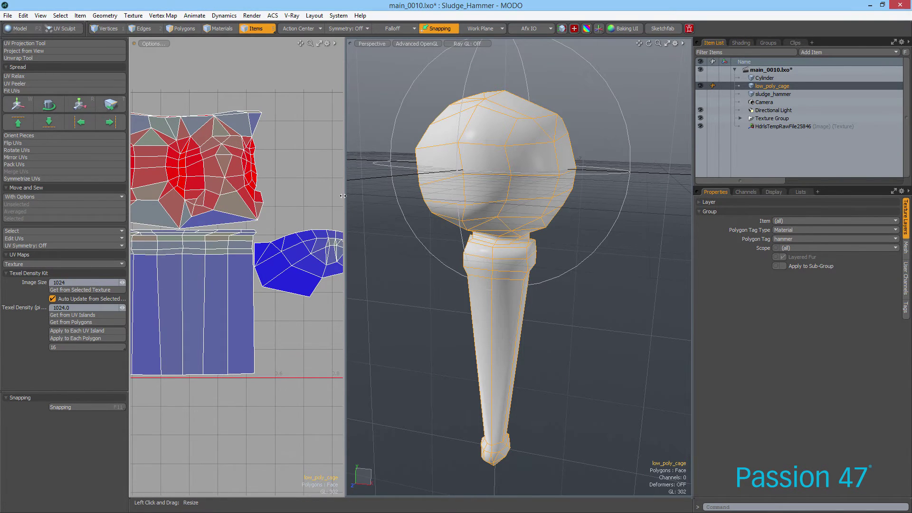
pyautogui.moveTo(342, 196); pyautogui.dragTo(416, 196)
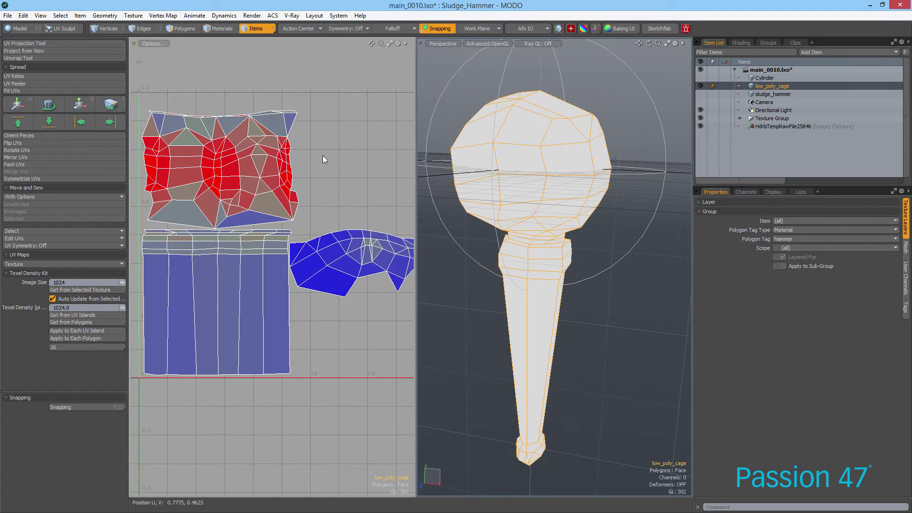
# Open the Baking UI and run a proxy-size preview render of the normal bake from sludge_hammer to low_poly_cage
pyautogui.moveTo(601, 112)
pyautogui.keyDown('alt'); pyautogui.mouseDown()
pyautogui.moveTo(585, 86)
pyautogui.moveTo(709, 80)
pyautogui.moveTo(669, 84)
pyautogui.mouseUp(); pyautogui.keyUp('alt')
pyautogui.click(616, 27)
pyautogui.click(616, 29)
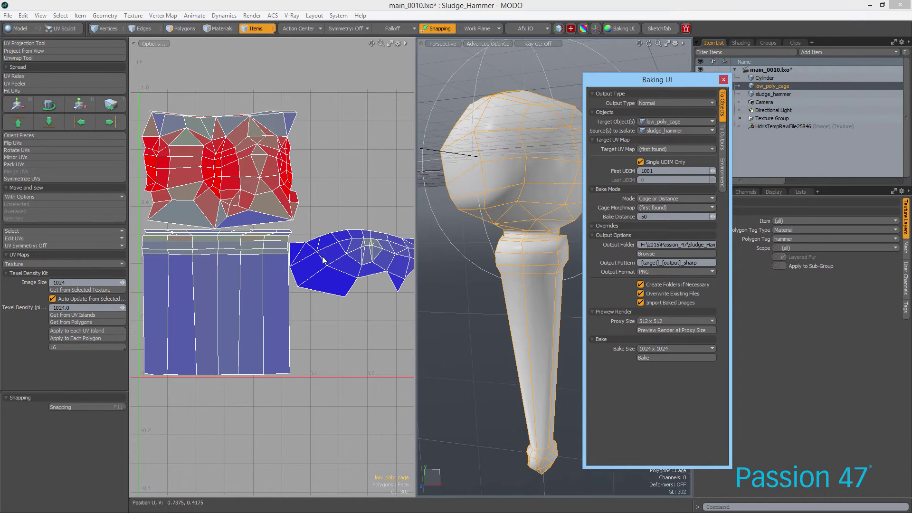
pyautogui.keyDown('alt'); pyautogui.keyDown('shift'); pyautogui.moveTo(471, 257); pyautogui.dragTo(447, 256); pyautogui.keyUp('shift'); pyautogui.keyUp('alt')
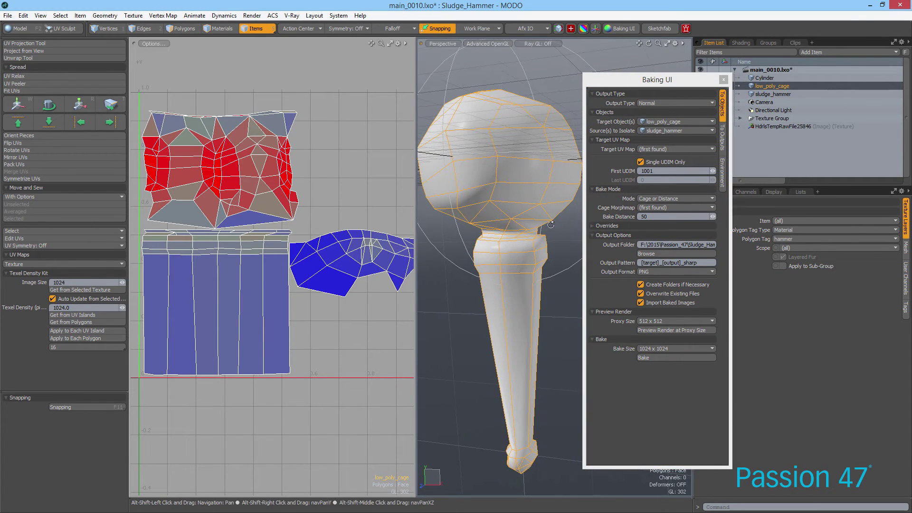
pyautogui.click(661, 330)
pyautogui.click(663, 330)
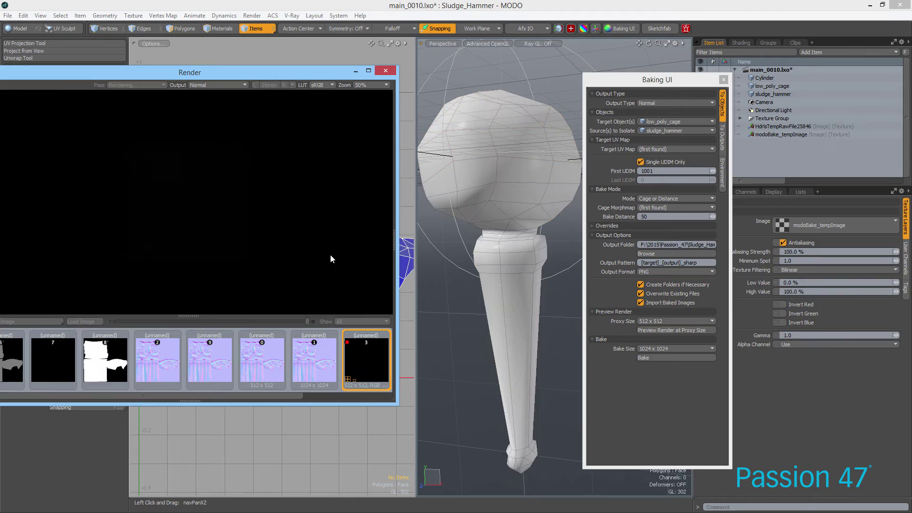
pyautogui.moveTo(661, 79); pyautogui.dragTo(596, 71)
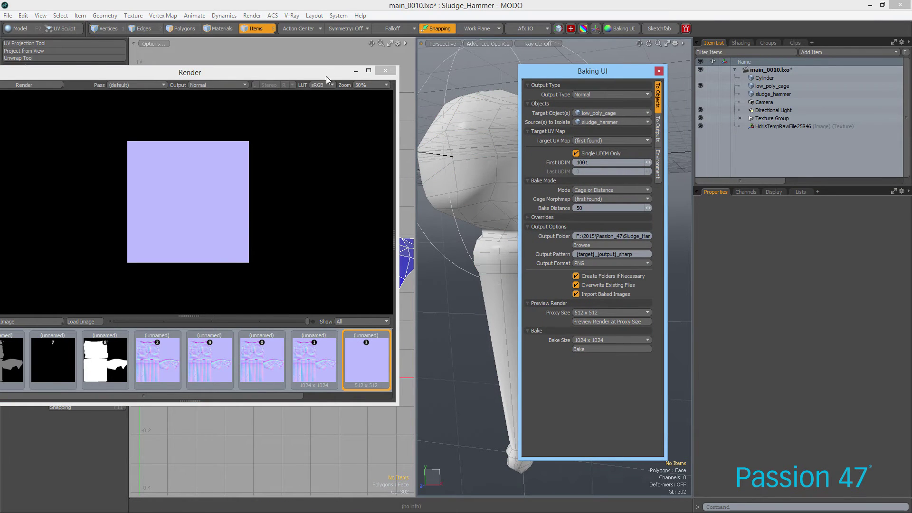
# Show the sludge_hammer mesh and rerun the proxy-size preview render of the normal bake
pyautogui.moveTo(326, 76); pyautogui.dragTo(402, 86)
pyautogui.click(700, 94)
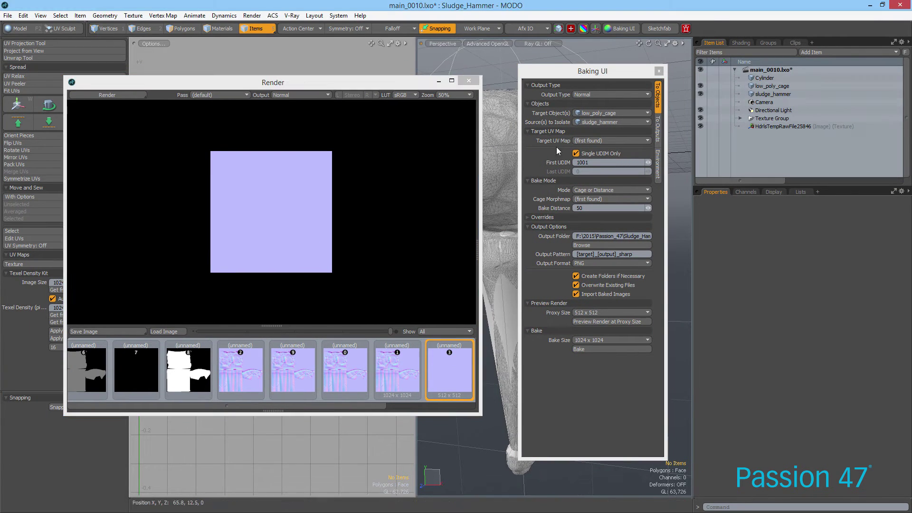
pyautogui.click(597, 349)
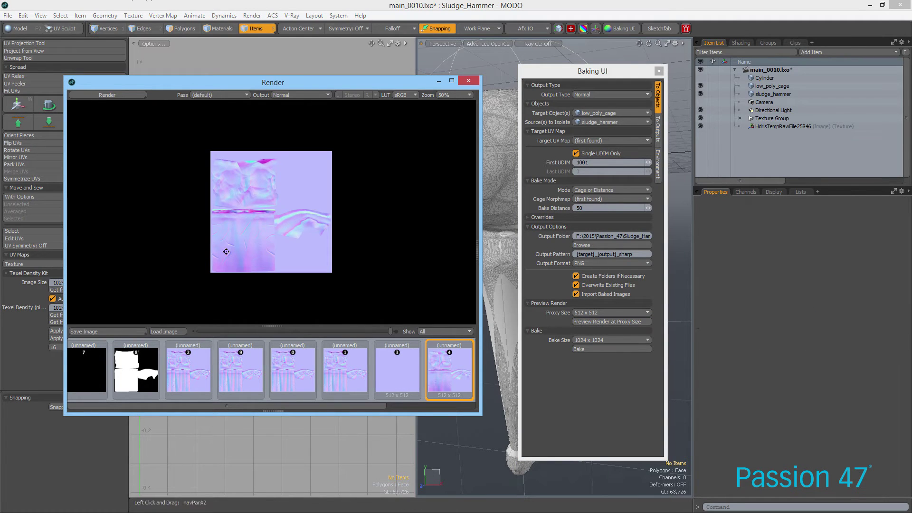
pyautogui.scroll(1, 292, 290)
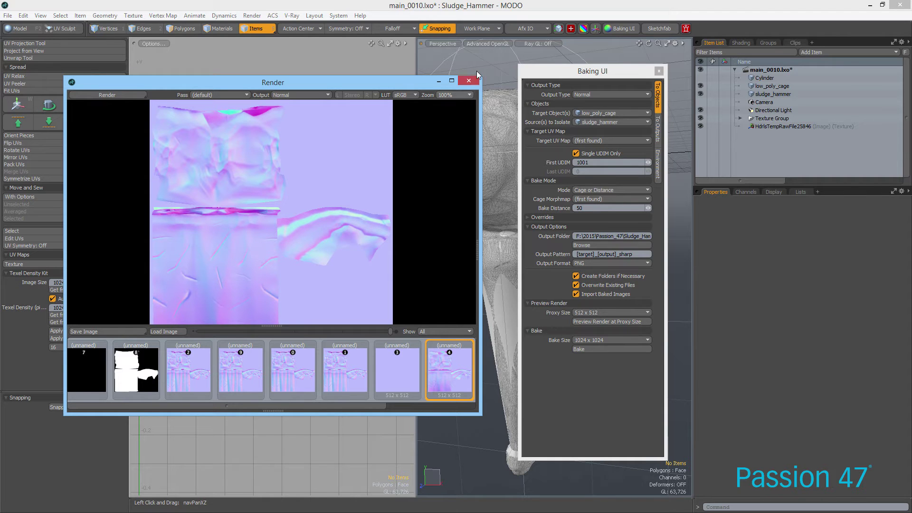
# Set the base Material's smoothing angle to 0° in the Shader Tree
pyautogui.moveTo(566, 67)
pyautogui.mouseDown()
pyautogui.moveTo(650, 71)
pyautogui.moveTo(585, 79)
pyautogui.mouseUp()
pyautogui.click(742, 43)
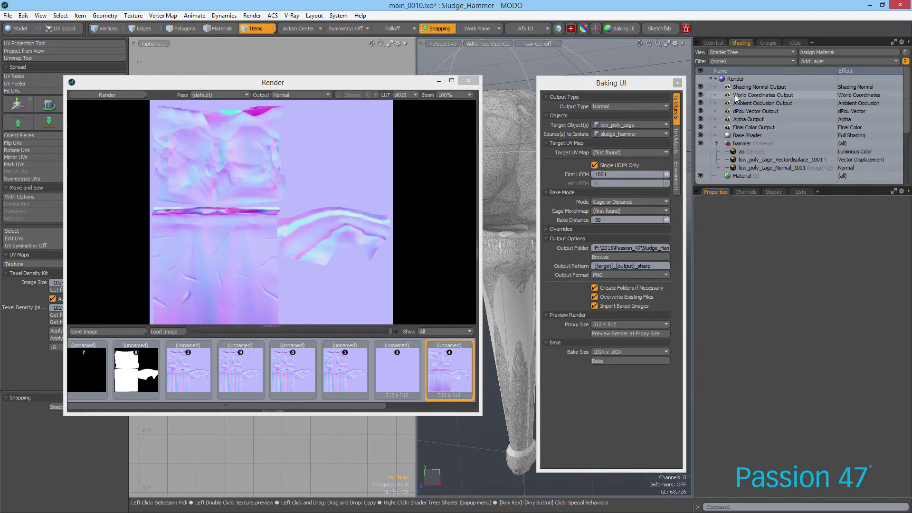
pyautogui.click(747, 176)
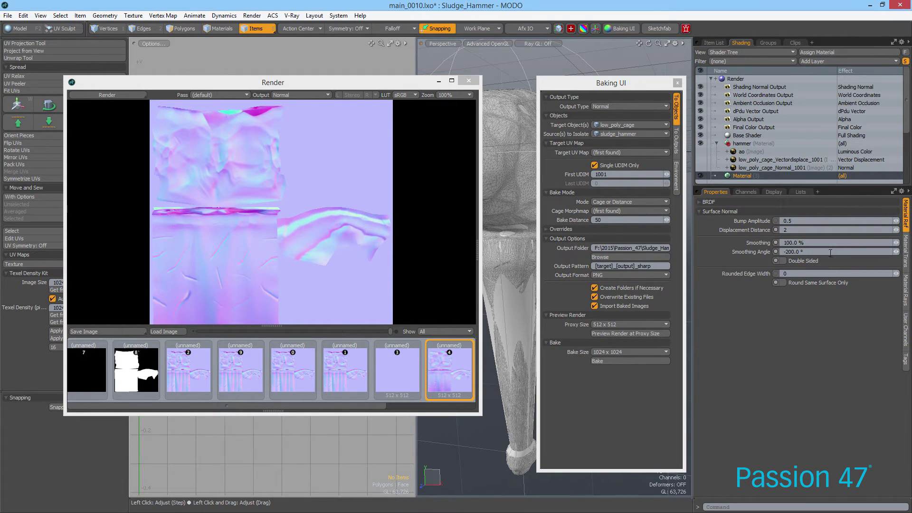
pyautogui.moveTo(831, 252); pyautogui.dragTo(722, 248)
pyautogui.write('0')
pyautogui.press('Return')
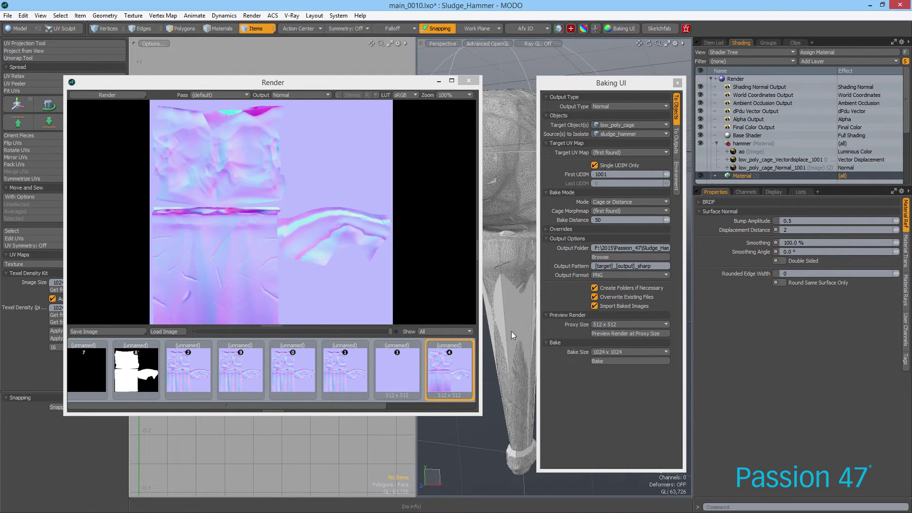
# Hide sludge_hammer and examine the faceted low_poly_cage mesh from different angles in the render preview
pyautogui.moveTo(0, 87); pyautogui.dragTo(242, 73)
pyautogui.keyDown('alt'); pyautogui.moveTo(289, 265); pyautogui.dragTo(372, 271); pyautogui.keyUp('alt')
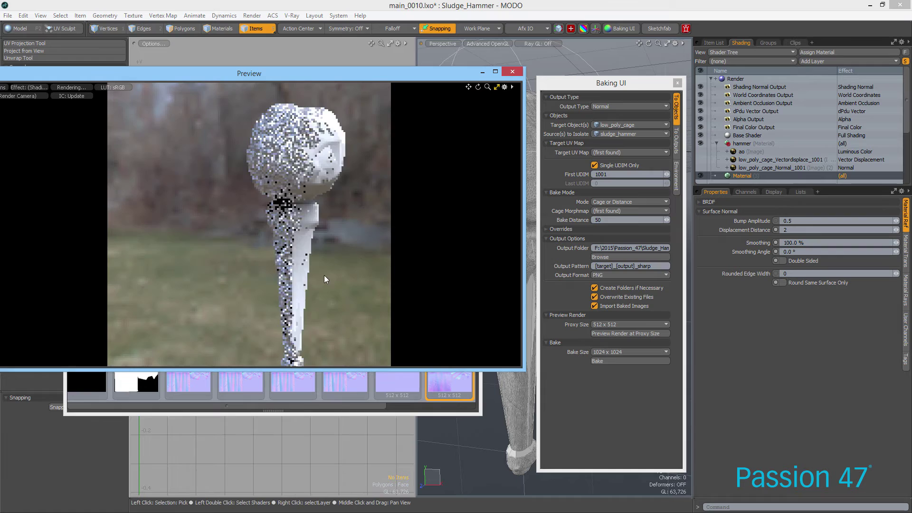
pyautogui.click(714, 43)
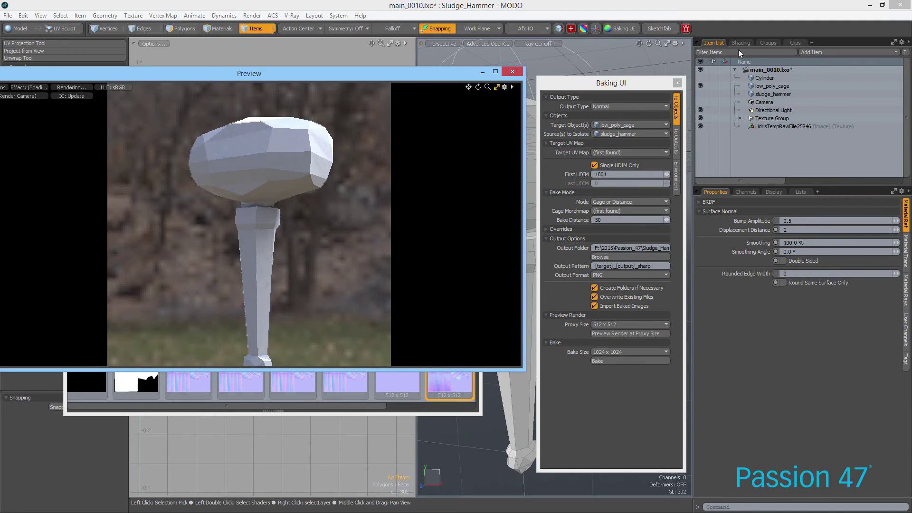
# Show sludge_hammer again and run a 512 x 512 proxy preview render of the hard-edged normal bake
pyautogui.click(628, 334)
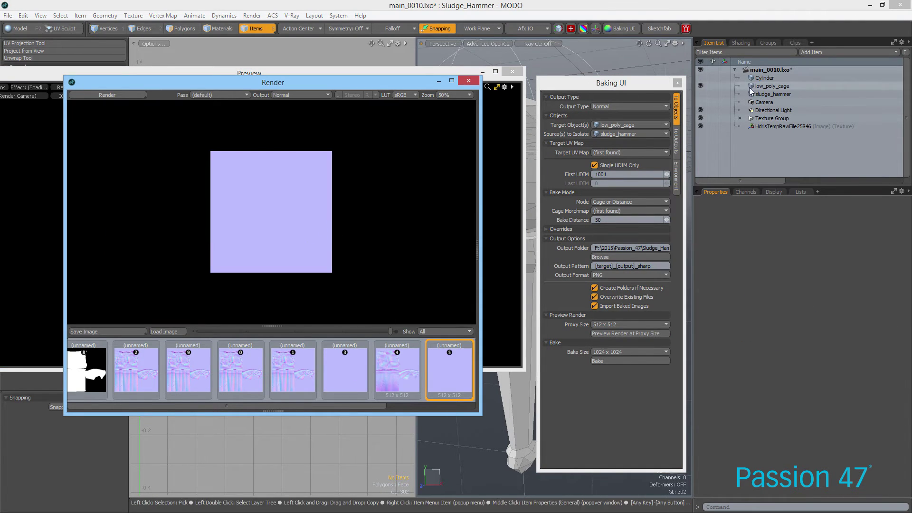
pyautogui.click(700, 94)
pyautogui.click(619, 334)
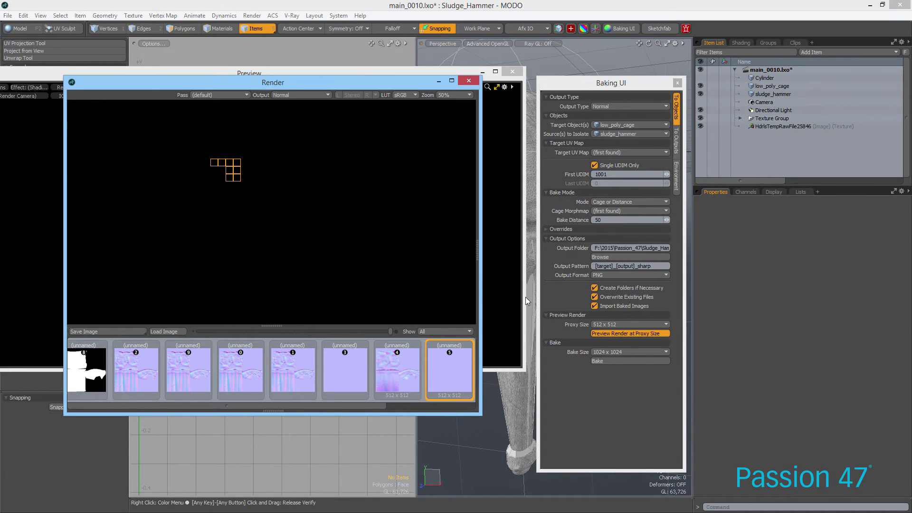
pyautogui.scroll(2, 265, 240)
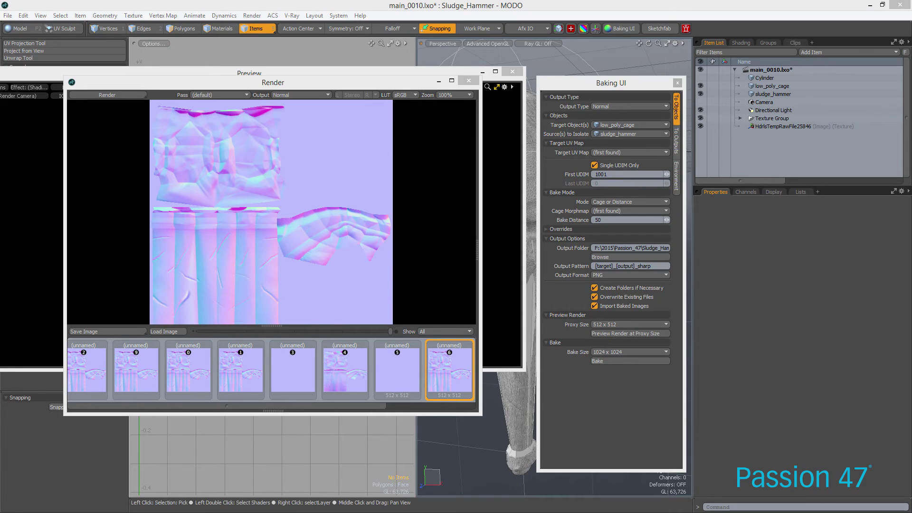
# Move the Marmoset Toolbag window aside and bake the normal map in MODO at 2048 x 2048
pyautogui.moveTo(0, 110); pyautogui.dragTo(656, 64)
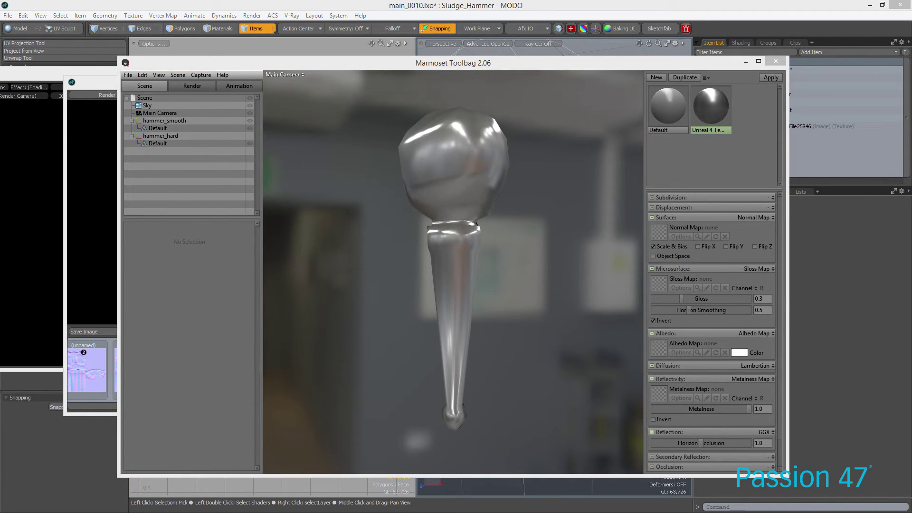
pyautogui.moveTo(265, 62); pyautogui.dragTo(424, 289)
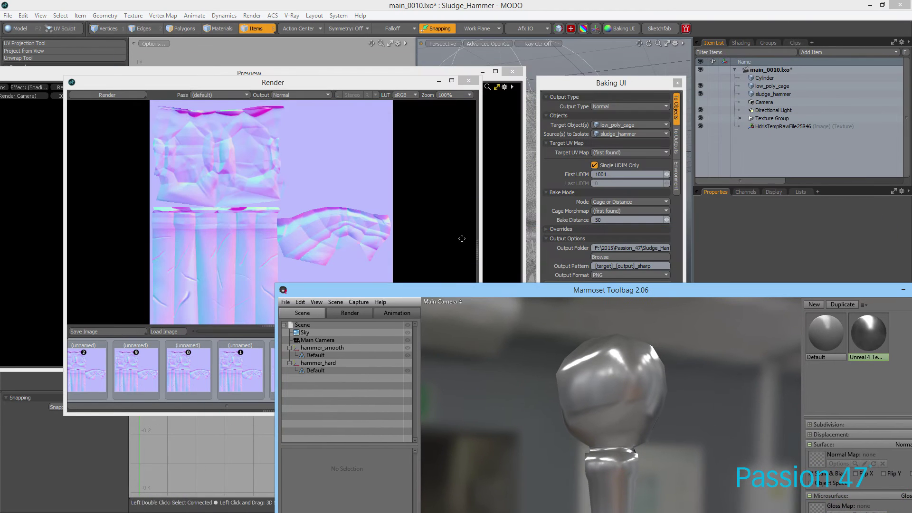
pyautogui.moveTo(603, 87); pyautogui.dragTo(610, 62)
pyautogui.click(637, 327)
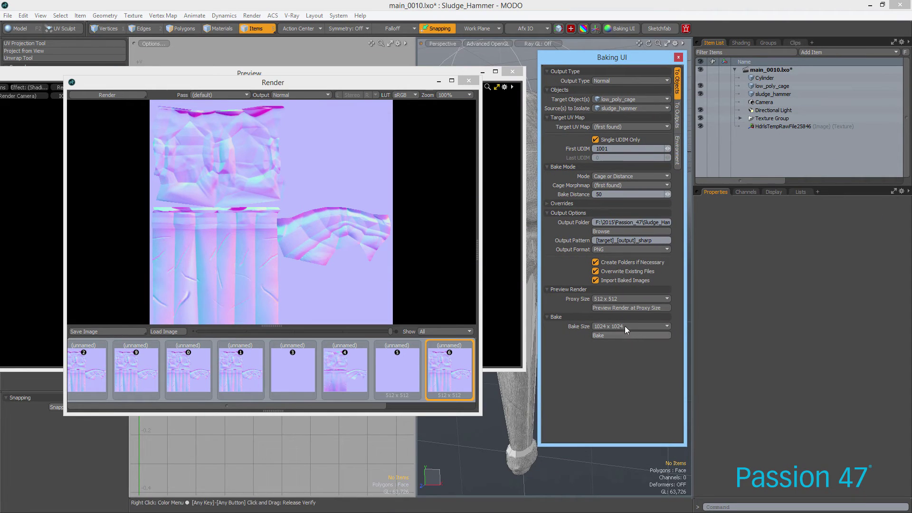
pyautogui.click(632, 334)
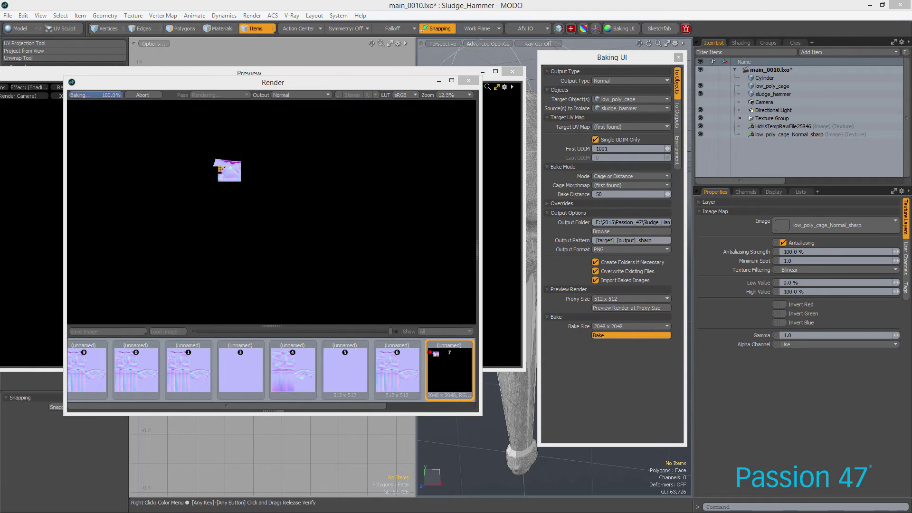
# Switch to Marmoset Toolbag and examine the untextured hammer from another angle
pyautogui.hotkey('alt', 'Tab')
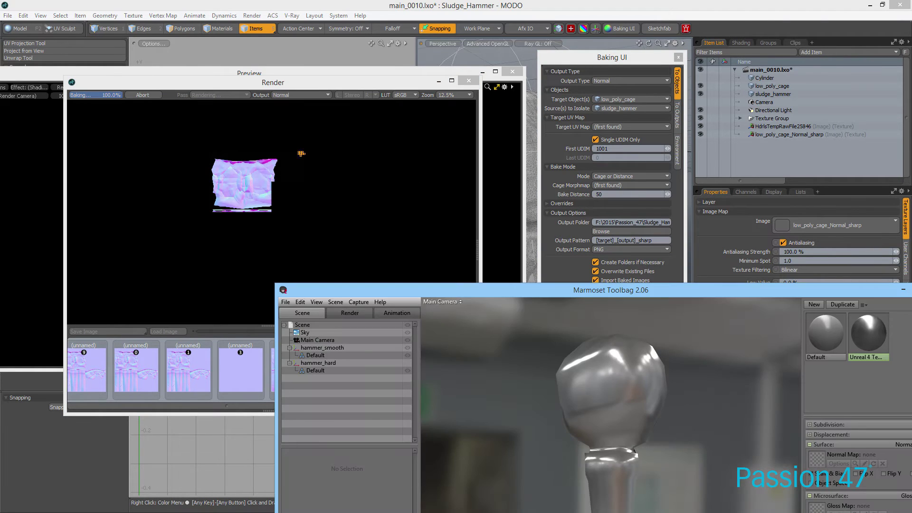
pyautogui.moveTo(496, 294); pyautogui.dragTo(421, 43)
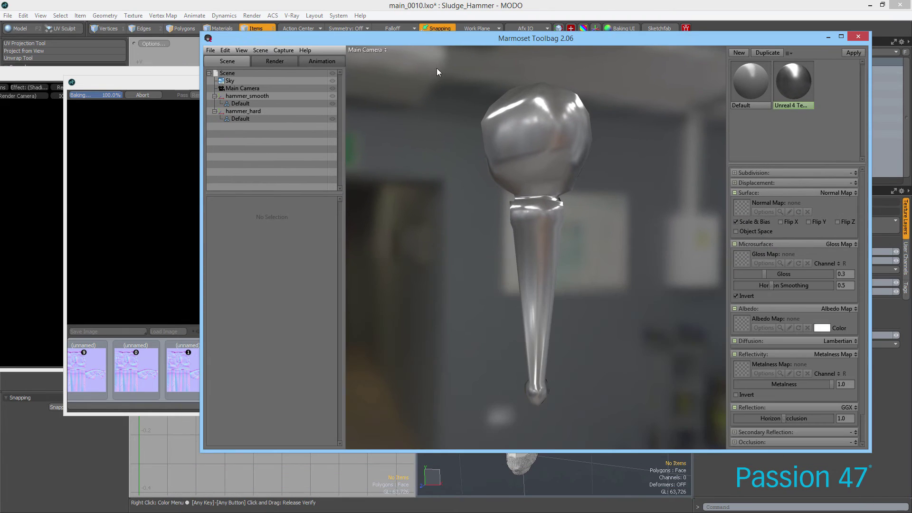
pyautogui.keyDown('alt'); pyautogui.moveTo(489, 202); pyautogui.dragTo(628, 227); pyautogui.keyUp('alt')
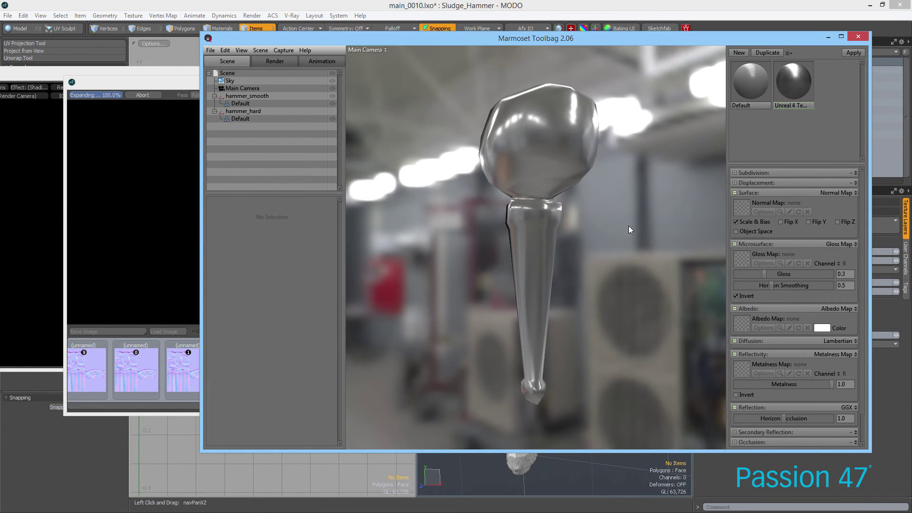
# Try several sky presets and light the Marmoset scene with the Ennis House sky
pyautogui.click(239, 83)
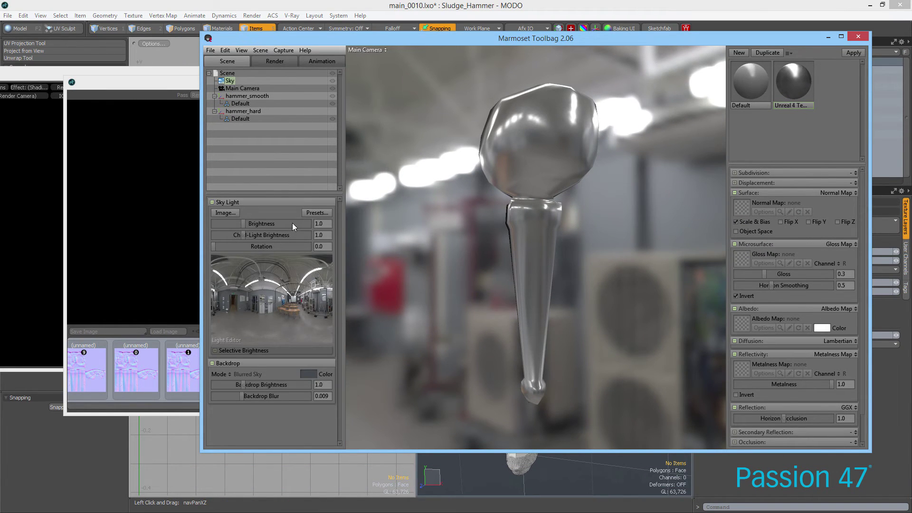
pyautogui.click(315, 213)
pyautogui.click(452, 298)
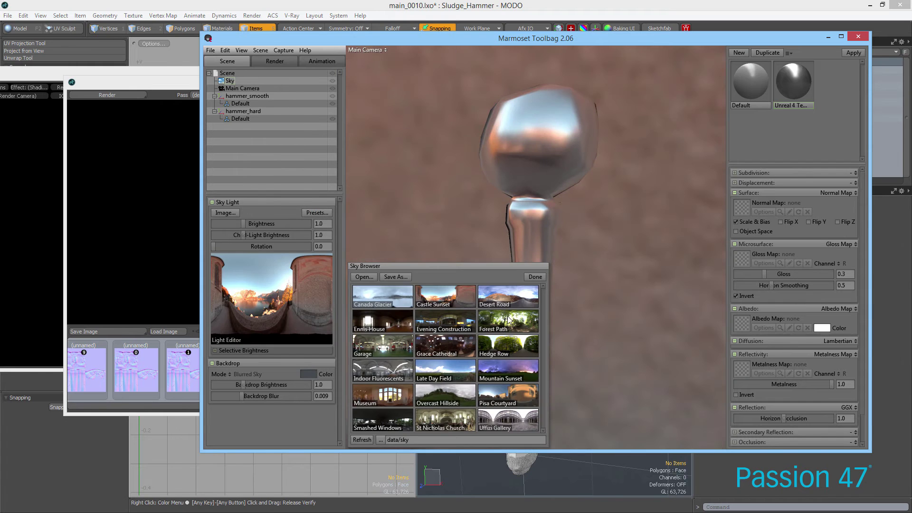
pyautogui.click(505, 346)
pyautogui.click(506, 323)
pyautogui.click(444, 321)
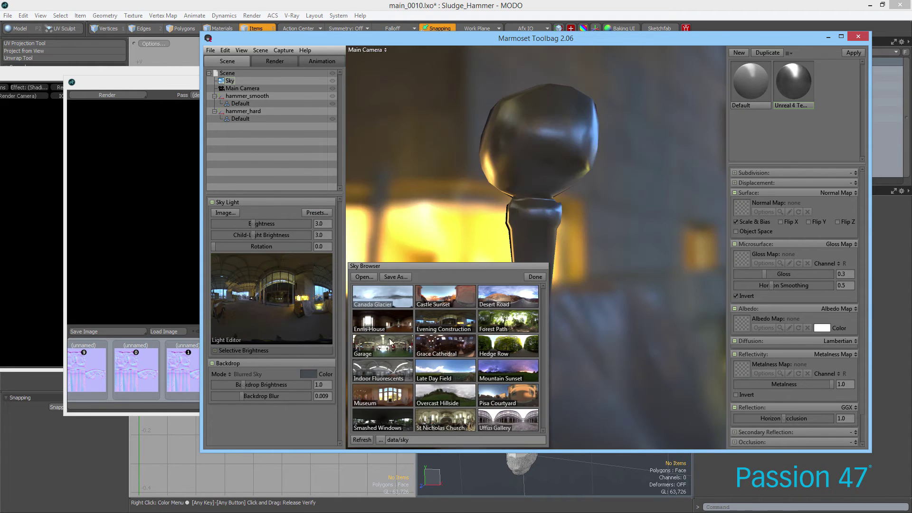
pyautogui.click(385, 340)
pyautogui.click(392, 328)
pyautogui.click(432, 209)
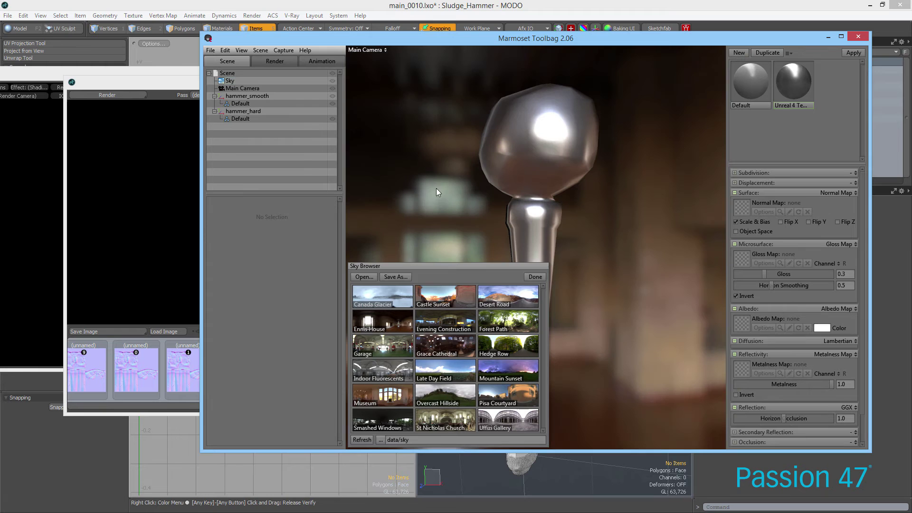
pyautogui.click(539, 275)
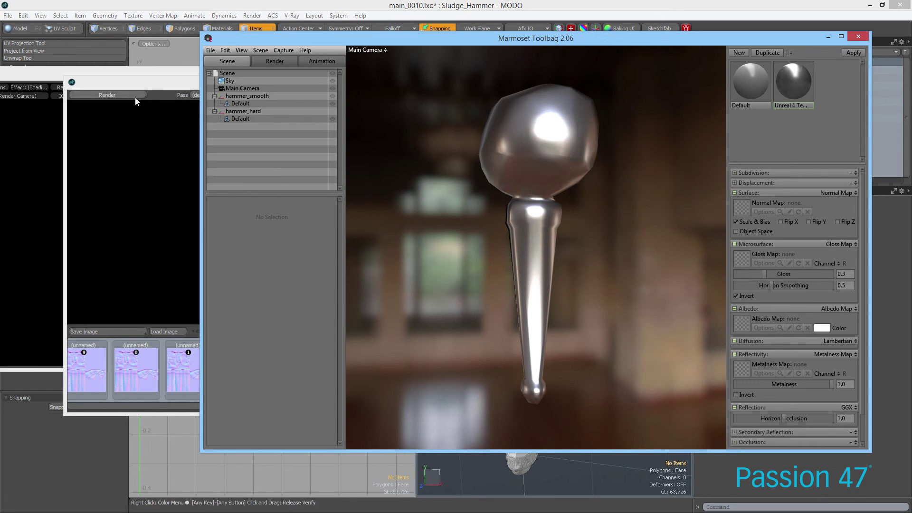
# Switch to MODO and examine the finished 2048 x 2048 normal map up close
pyautogui.click(146, 157)
pyautogui.scroll(1, 301, 287)
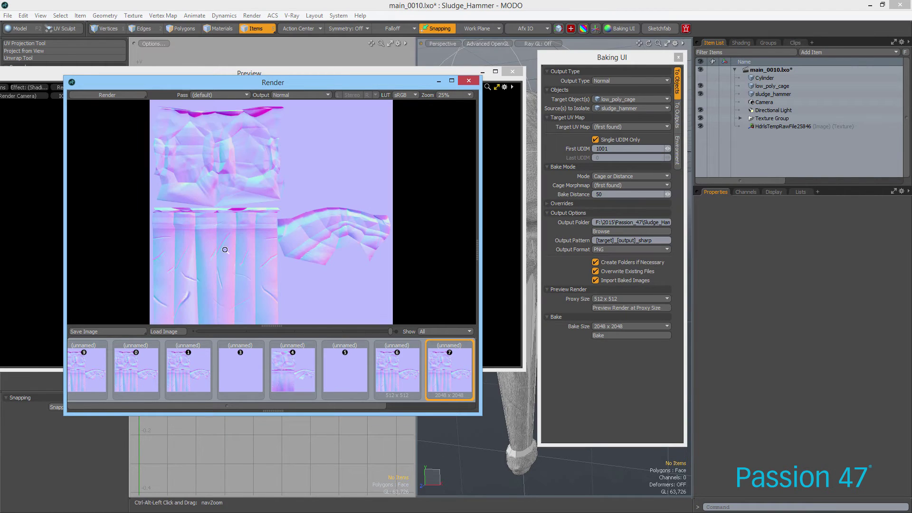
pyautogui.click(551, 380)
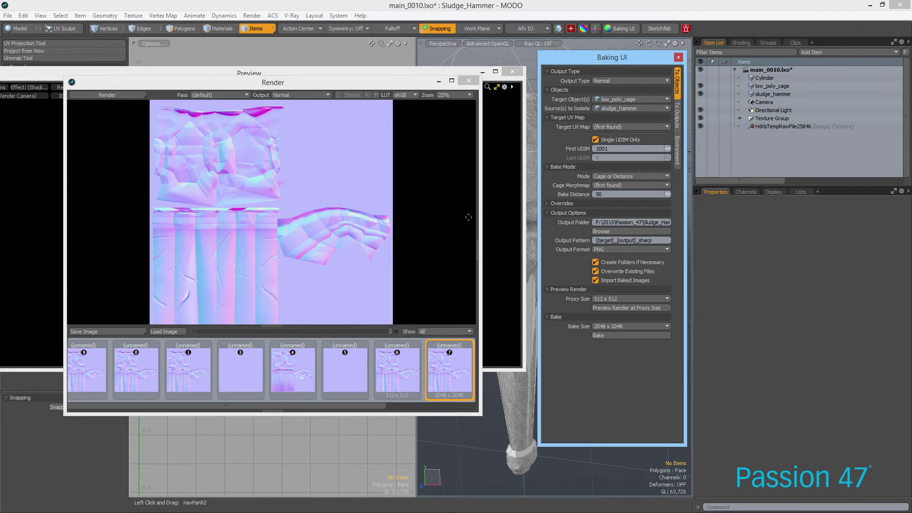
# Switch to Marmoset Toolbag, assign low_poly_cage_Normal_sharp as the material's normal map, and set Gloss to 0.376 and Horizon Smoothing to 0.769
pyautogui.hotkey('alt', 'Tab')
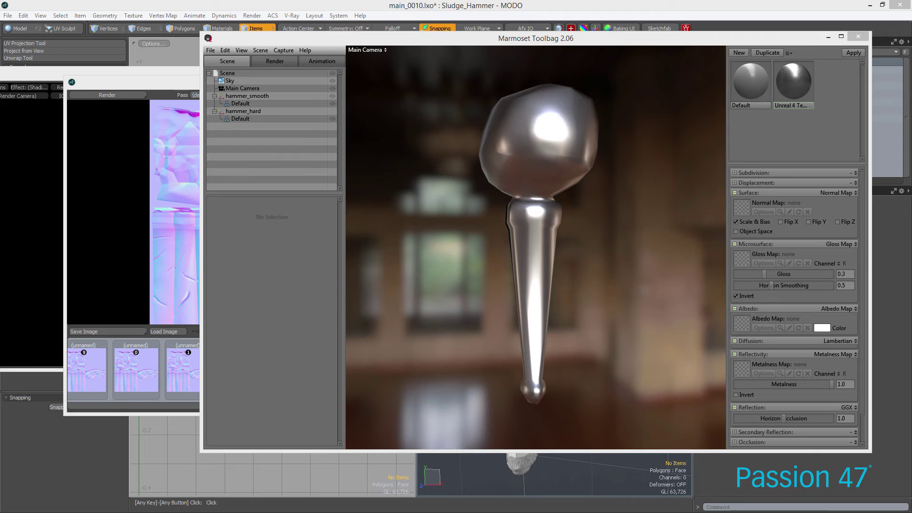
pyautogui.moveTo(307, 66); pyautogui.dragTo(740, 203)
pyautogui.moveTo(624, 281)
pyautogui.mouseDown()
pyautogui.moveTo(543, 240)
pyautogui.moveTo(638, 254)
pyautogui.moveTo(570, 256)
pyautogui.moveTo(647, 254)
pyautogui.moveTo(587, 275)
pyautogui.moveTo(730, 278)
pyautogui.moveTo(748, 267)
pyautogui.moveTo(828, 275)
pyautogui.moveTo(744, 285)
pyautogui.moveTo(789, 285)
pyautogui.moveTo(802, 285)
pyautogui.moveTo(756, 274)
pyautogui.moveTo(773, 274)
pyautogui.moveTo(712, 275)
pyautogui.mouseUp()
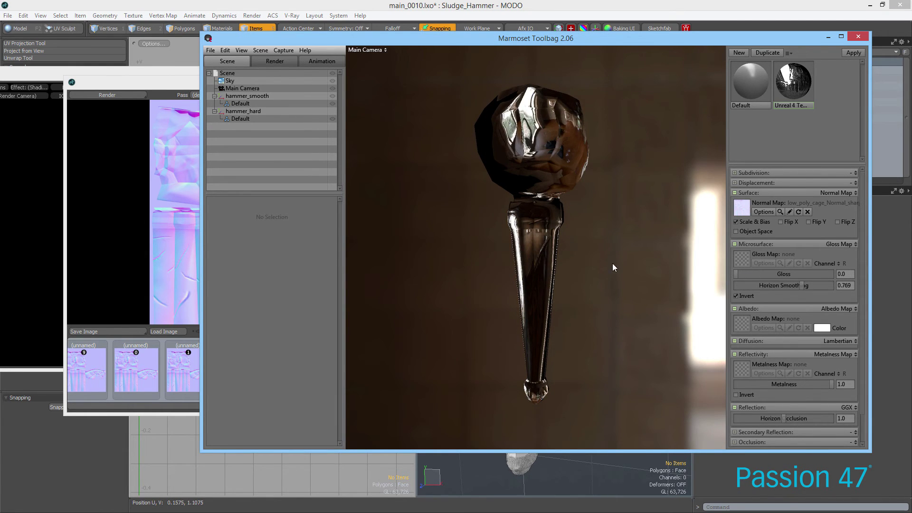
pyautogui.moveTo(612, 263); pyautogui.dragTo(649, 264)
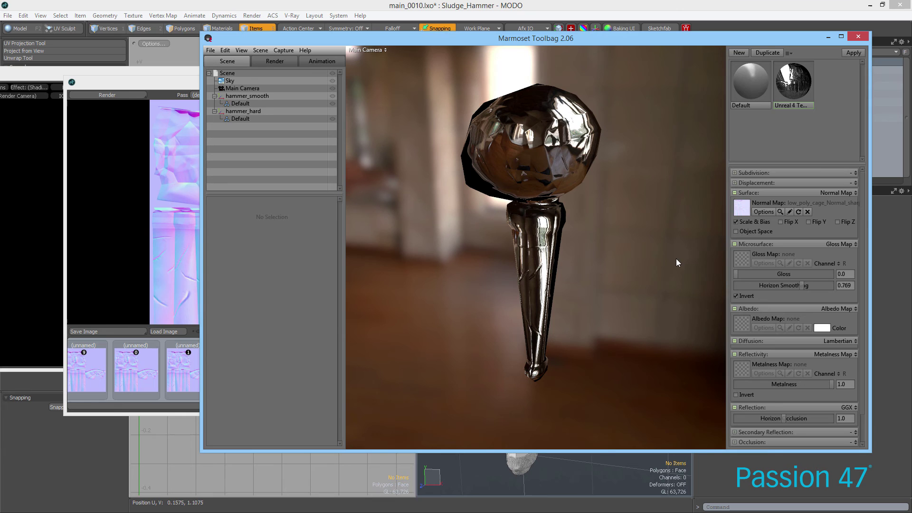
pyautogui.moveTo(743, 274); pyautogui.dragTo(772, 274)
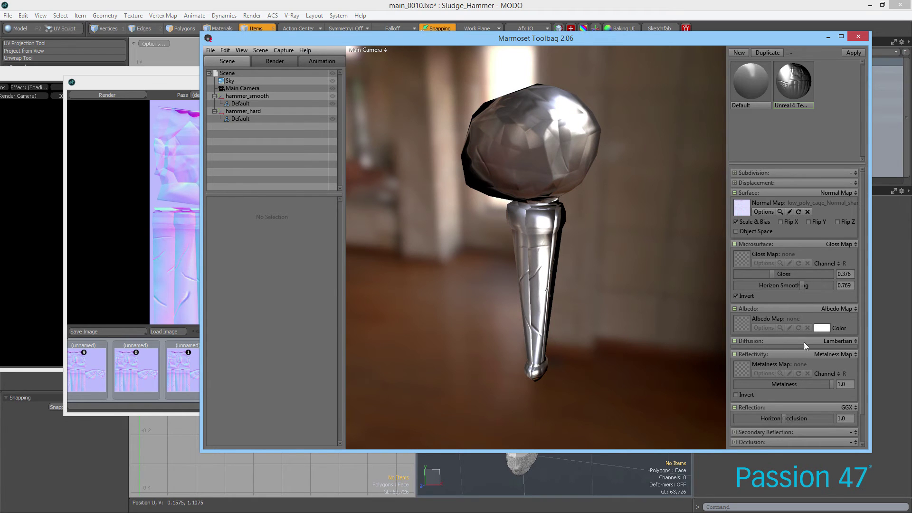
# Examine the baked normal detail and shading edges around the hammer's handle and collar
pyautogui.moveTo(617, 213); pyautogui.dragTo(547, 266)
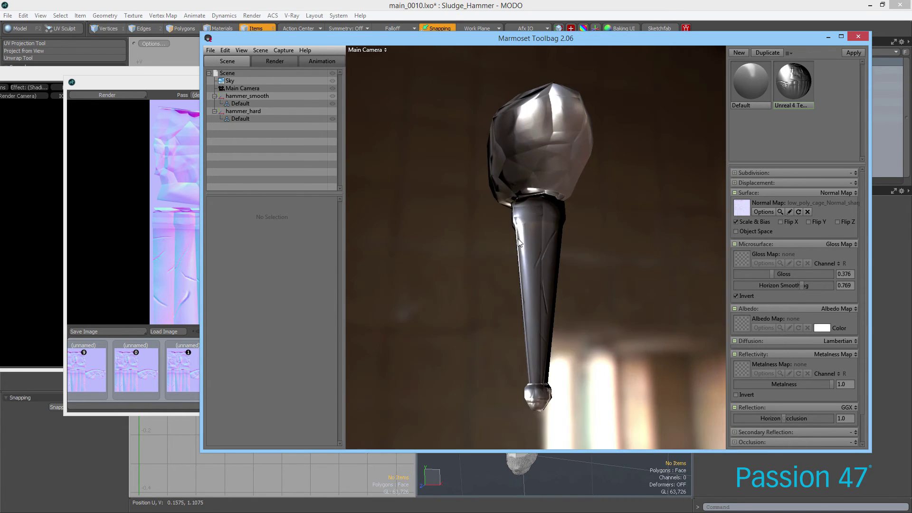
pyautogui.scroll(5, 580, 318)
pyautogui.scroll(-2, 581, 332)
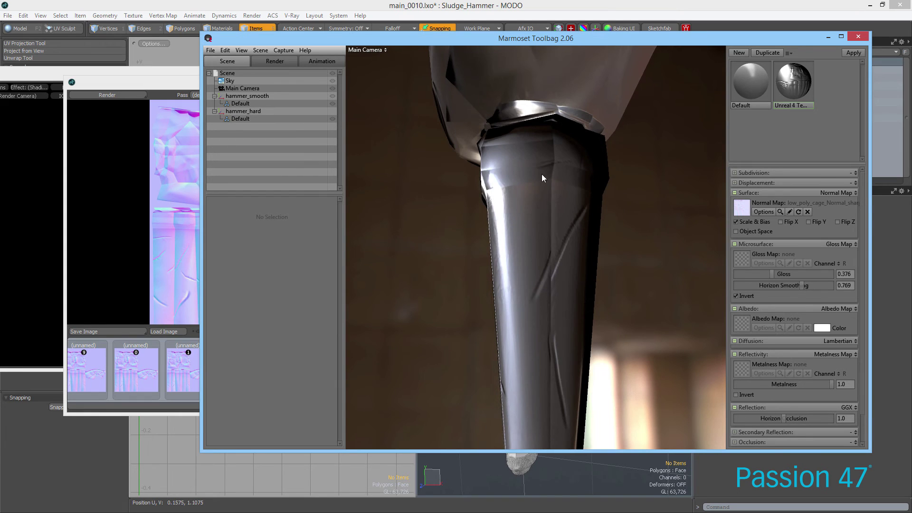
pyautogui.moveTo(489, 290); pyautogui.dragTo(588, 251)
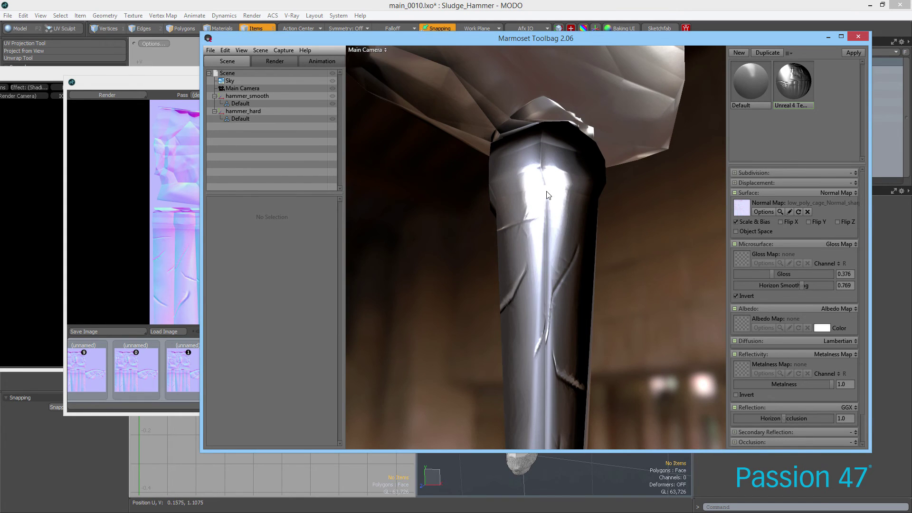
pyautogui.moveTo(532, 419); pyautogui.dragTo(525, 250)
pyautogui.scroll(-2, 504, 233)
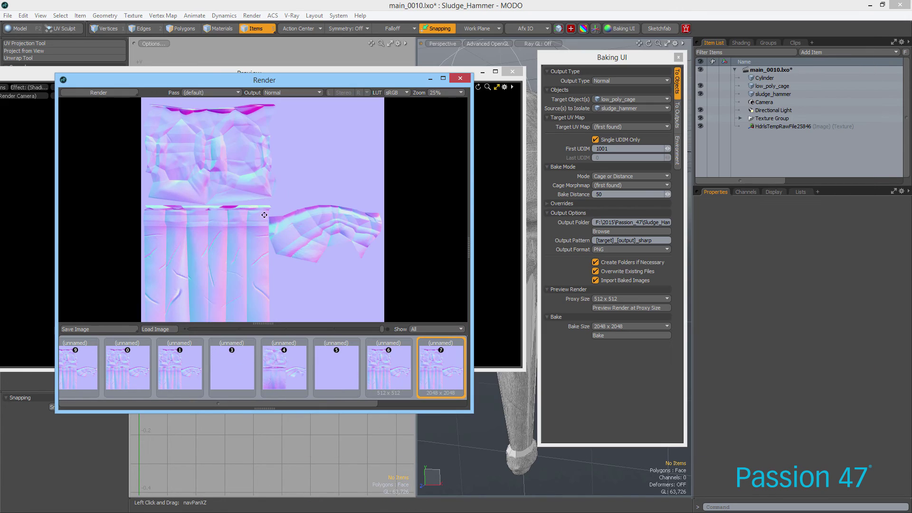
# In MODO, set the base Material's smoothing angle to 200° and preview the low_poly_cage normal bake at the 512 x 512 proxy size
pyautogui.moveTo(612, 57); pyautogui.dragTo(611, 66)
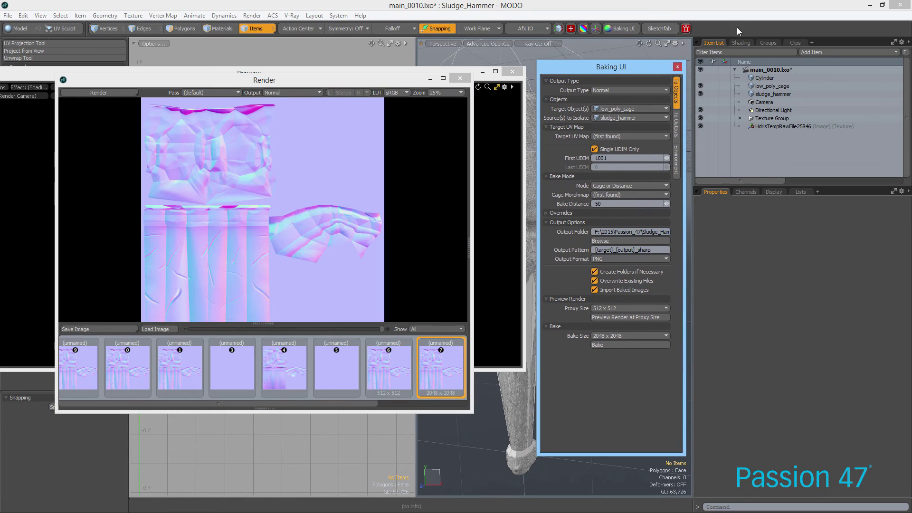
pyautogui.click(741, 42)
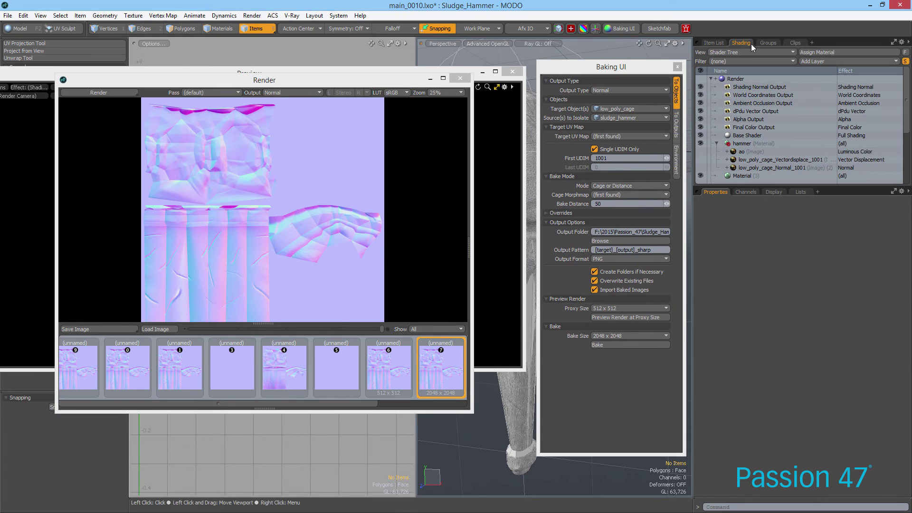
pyautogui.click(761, 176)
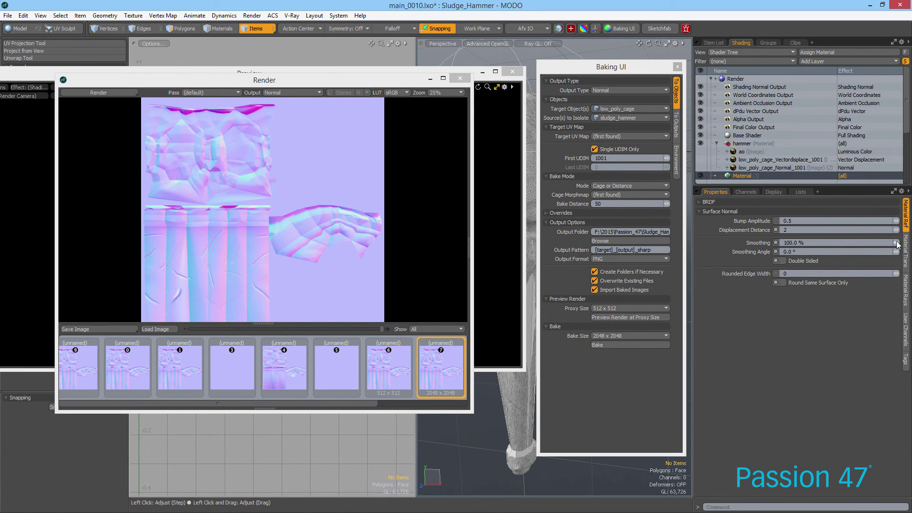
pyautogui.click(849, 253)
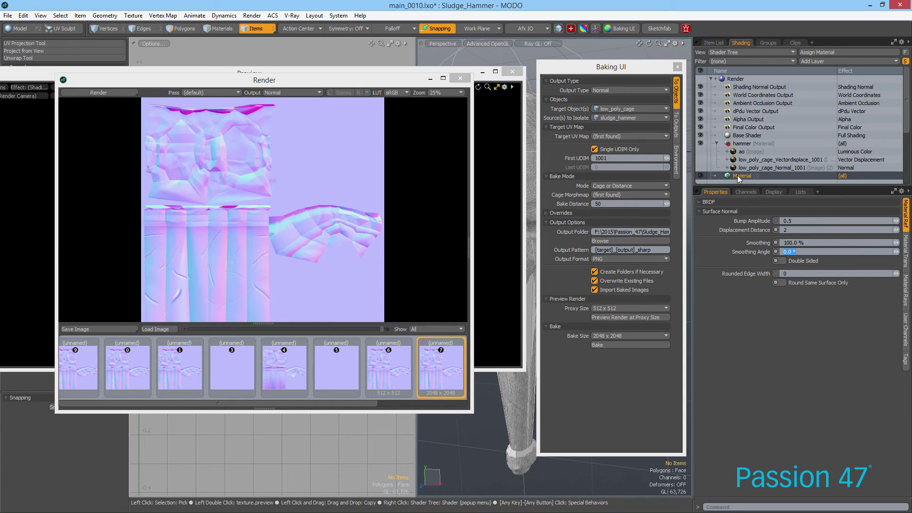
pyautogui.write('200')
pyautogui.press('Return')
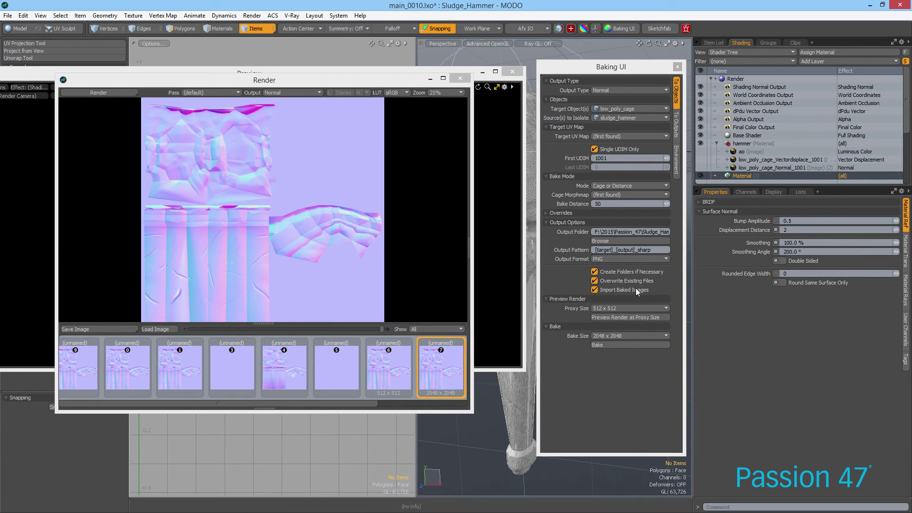
pyautogui.click(620, 317)
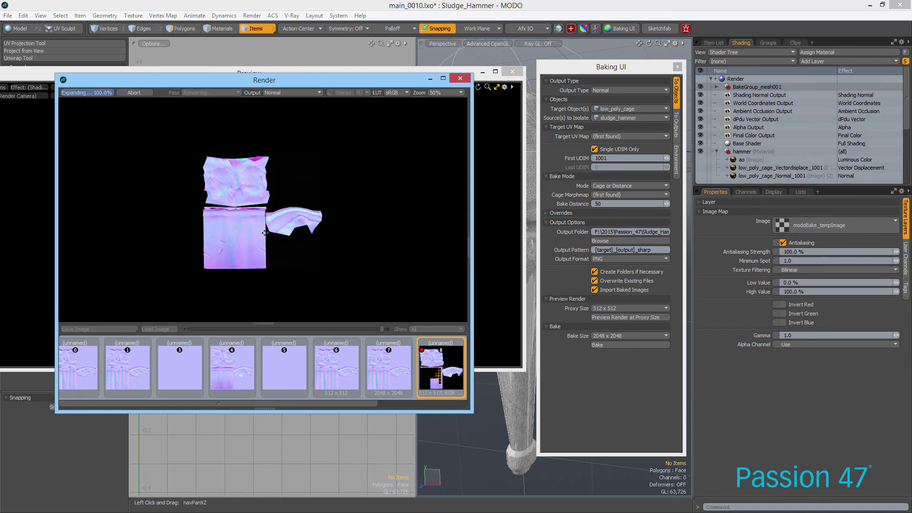
pyautogui.click(466, 81)
# Orbit the hammer in MODO's preview, switch to Marmoset Toolbag, and shrink its window so both hammer views can be compared side by side
pyautogui.keyDown('alt'); pyautogui.moveTo(323, 126); pyautogui.dragTo(281, 208); pyautogui.keyUp('alt')
pyautogui.hotkey('alt', 'Tab')
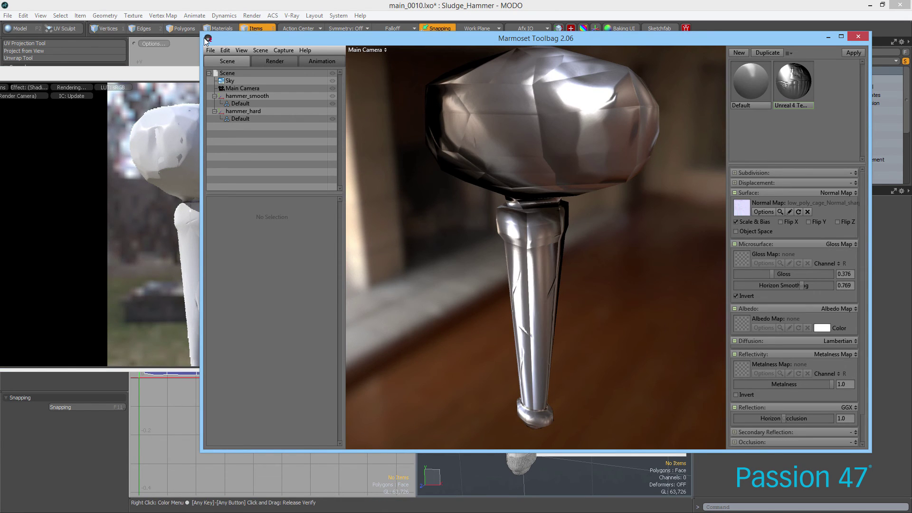
pyautogui.moveTo(206, 41); pyautogui.dragTo(357, 105)
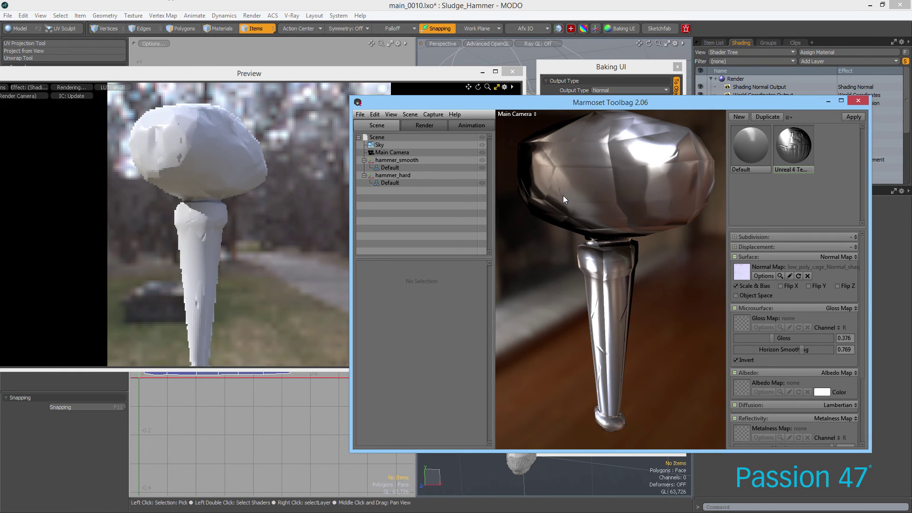
pyautogui.moveTo(565, 199); pyautogui.dragTo(627, 221)
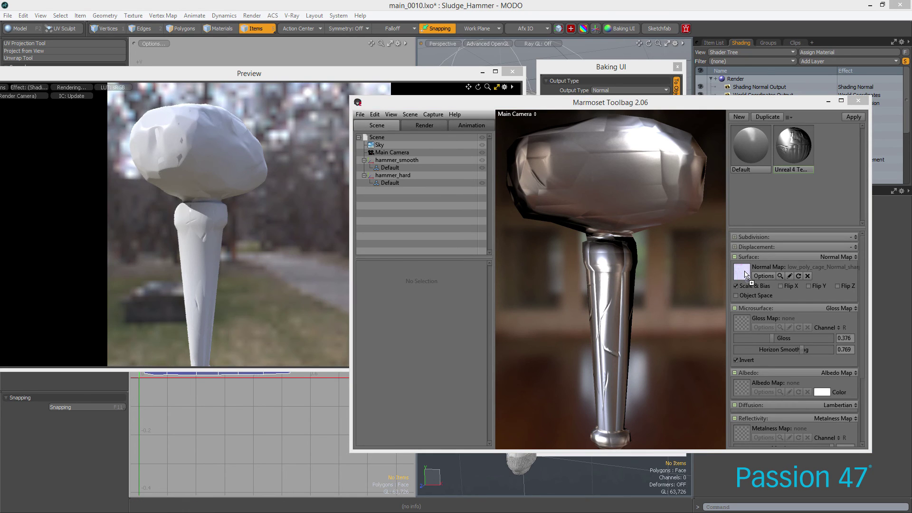
# Replace the material's normal map with low_poly_cage_Normal_1001, select the hammer_smooth mesh, and inspect its shading from several angles
pyautogui.moveTo(745, 274); pyautogui.dragTo(745, 269)
pyautogui.click(603, 279)
pyautogui.moveTo(658, 277); pyautogui.dragTo(558, 301)
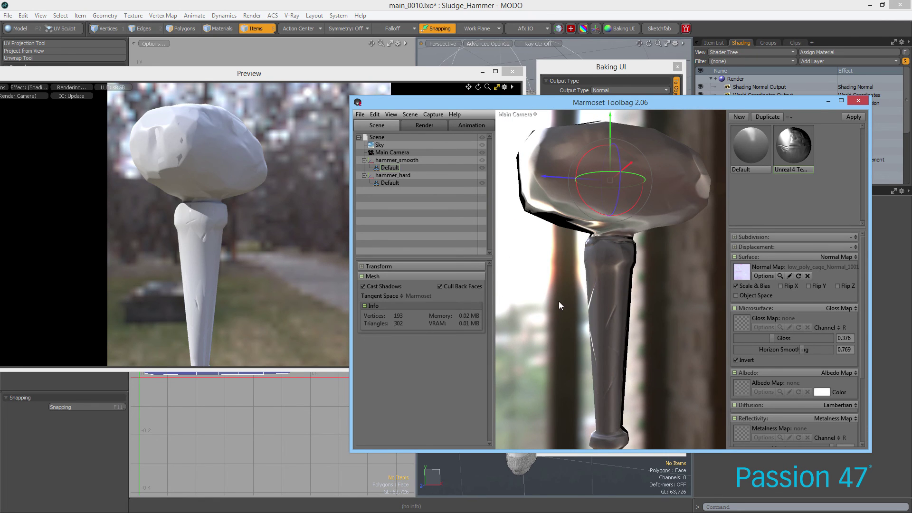
pyautogui.moveTo(525, 263); pyautogui.dragTo(534, 221)
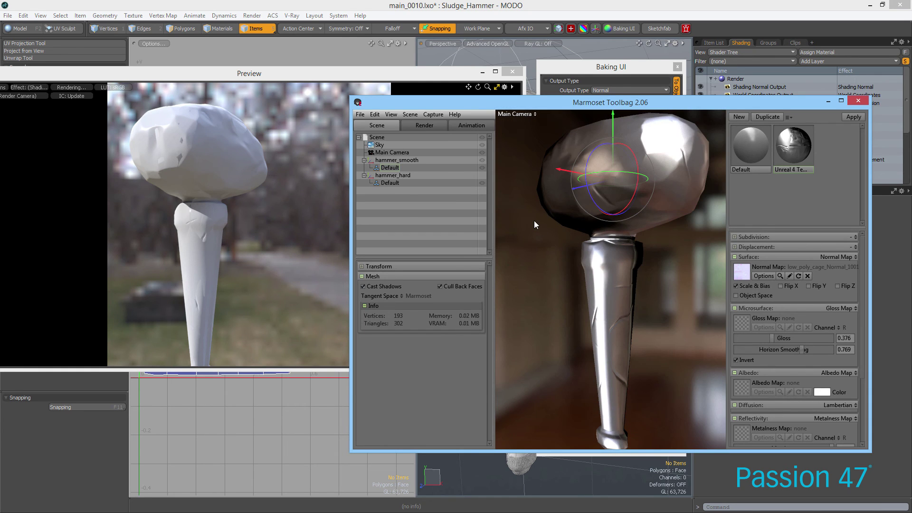